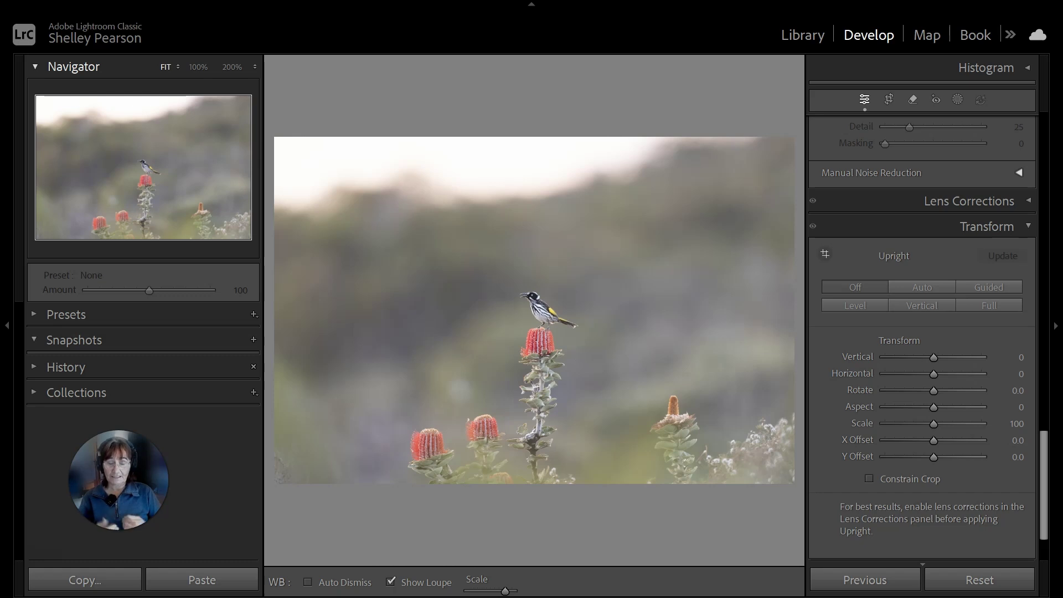
Open the Masking panel's new-mask options on the bird-on-banksia photo with Shift+W
{"action": "key", "text": "shift+w"}
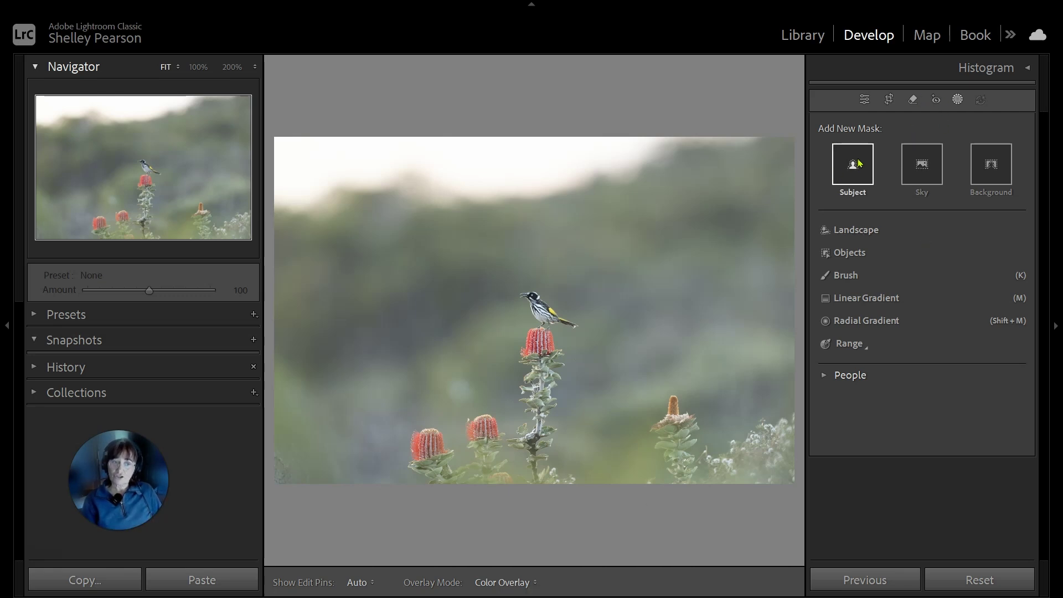
Create a Select Subject mask (Mask 1), then inspect its edges at 100% along the banksia stems
{"action": "left_click", "coordinate": [847, 178]}
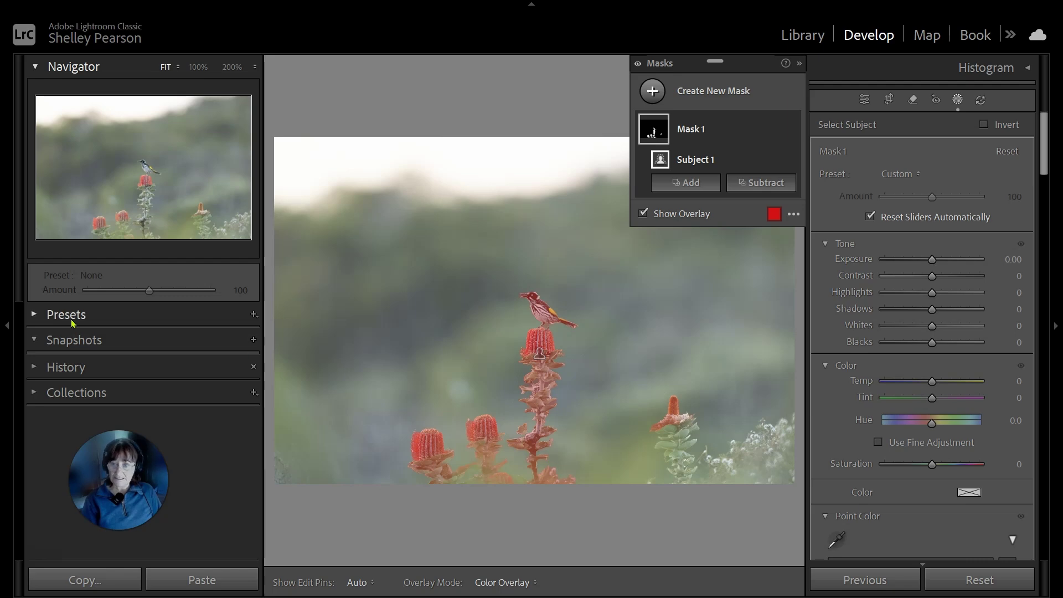
{"action": "left_click", "coordinate": [198, 67]}
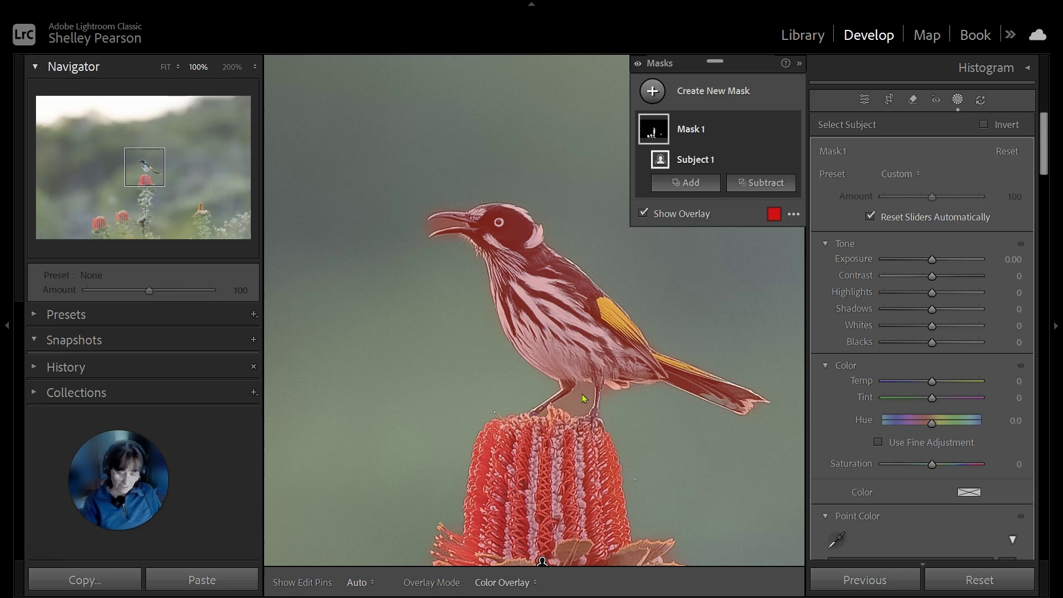
{"action": "left_click_drag", "start_coordinate": [533, 498], "coordinate": [556, 299]}
{"action": "left_click_drag", "start_coordinate": [536, 521], "coordinate": [535, 356]}
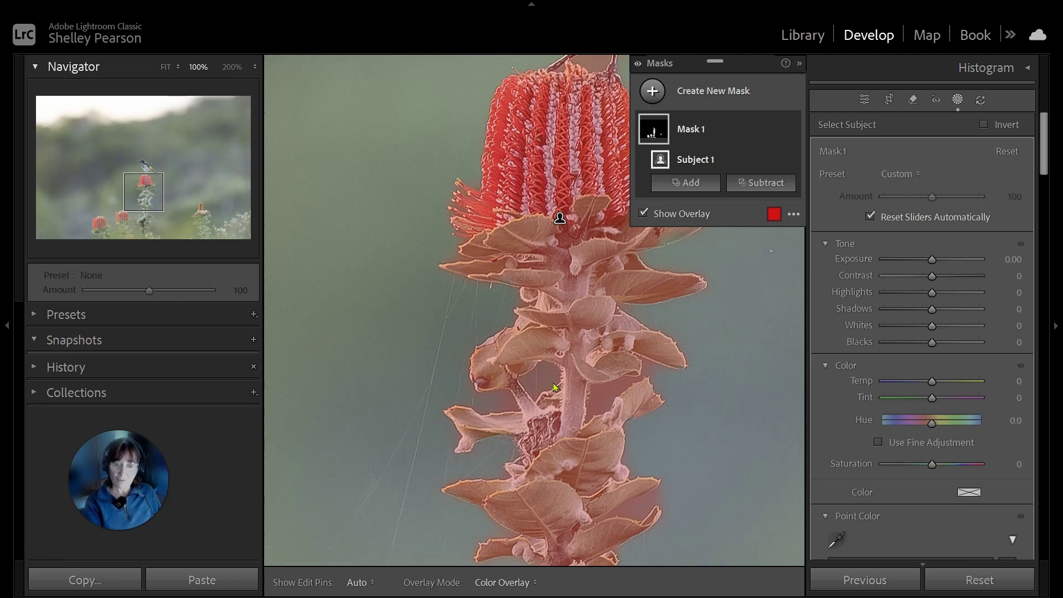
{"action": "left_click_drag", "start_coordinate": [558, 430], "coordinate": [746, 379]}
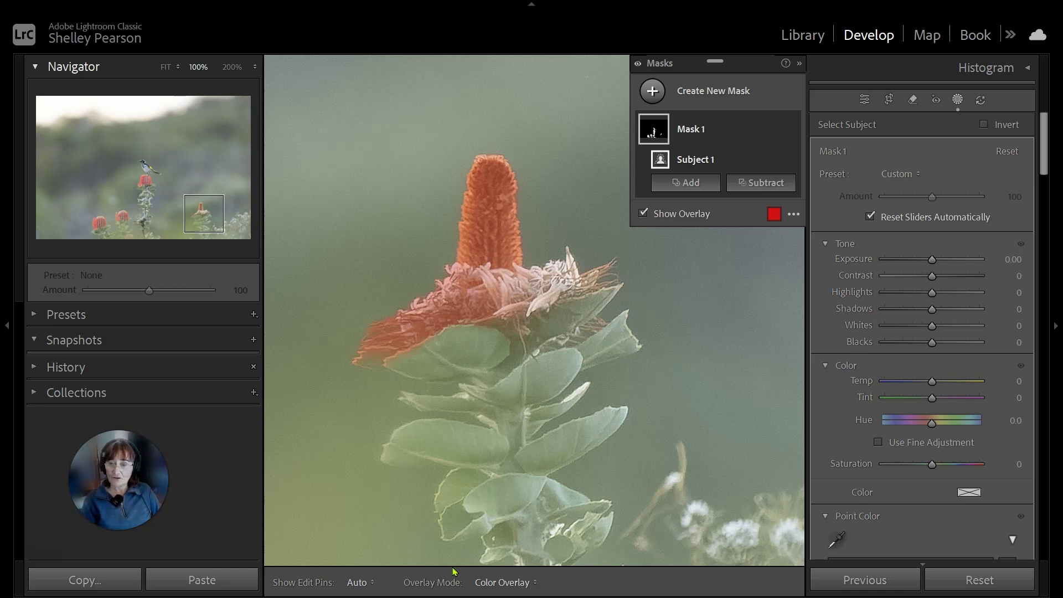
Fit the whole photo in view and bring up Mask 1's Add choices
{"action": "left_click", "coordinate": [165, 67]}
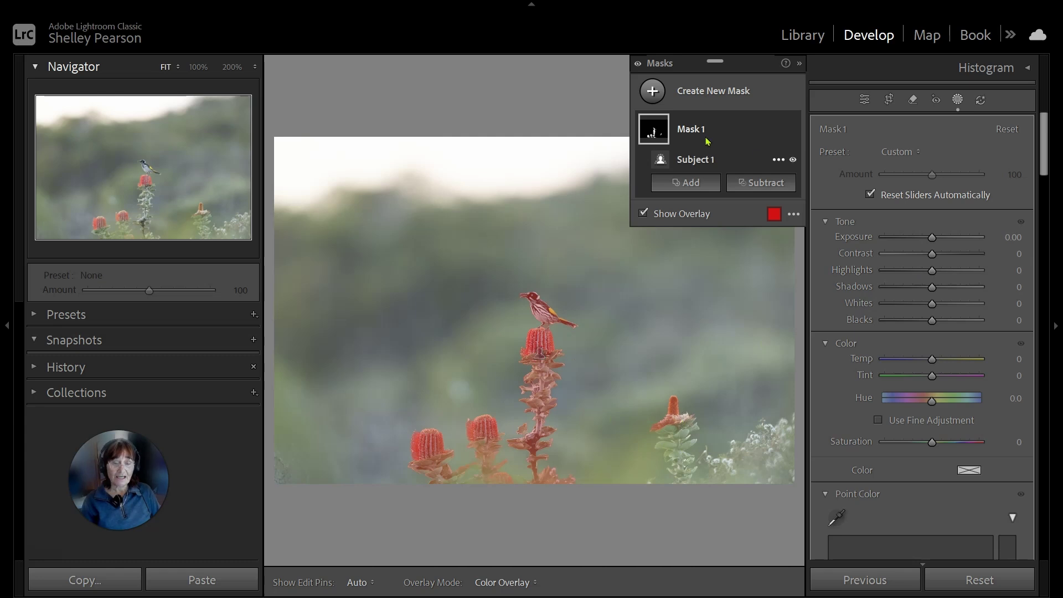
{"action": "left_click", "coordinate": [685, 185]}
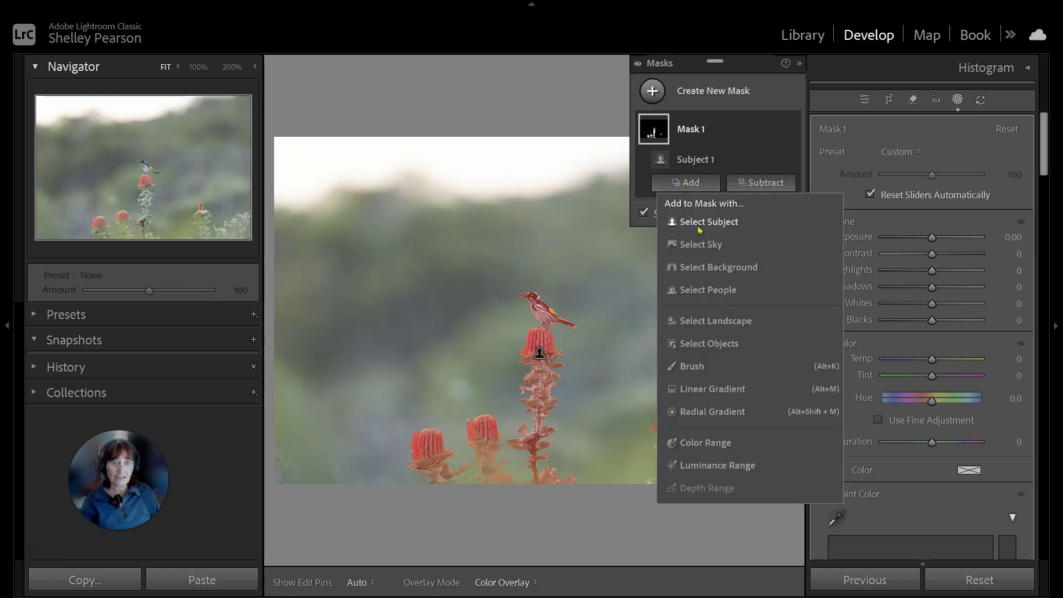
Add the lower-right banksia to Mask 1 by painting it with a smaller Select Objects brush
{"action": "left_click", "coordinate": [713, 345]}
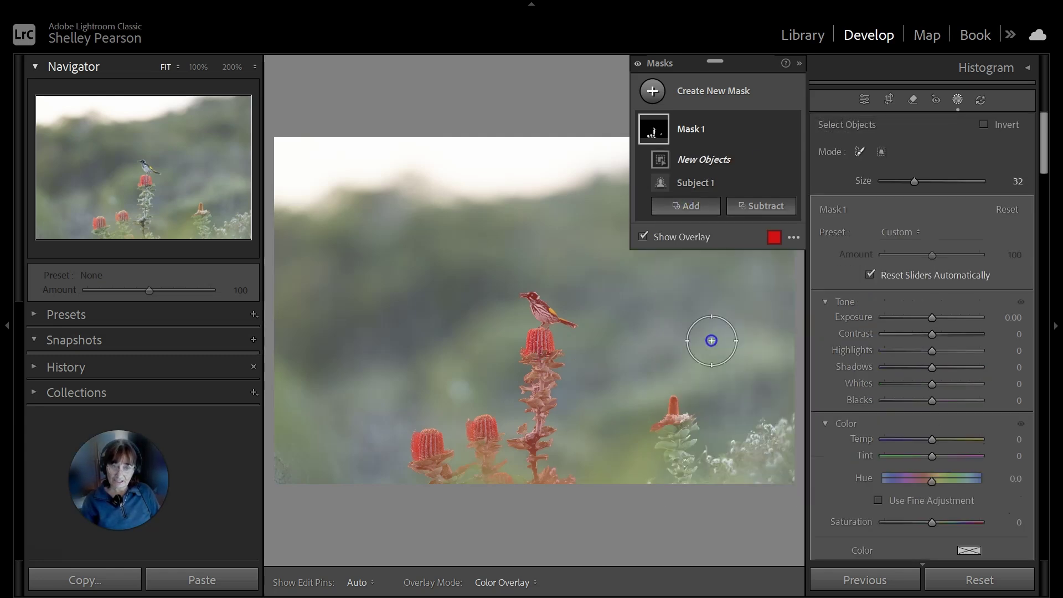
{"action": "left_click", "coordinate": [858, 151]}
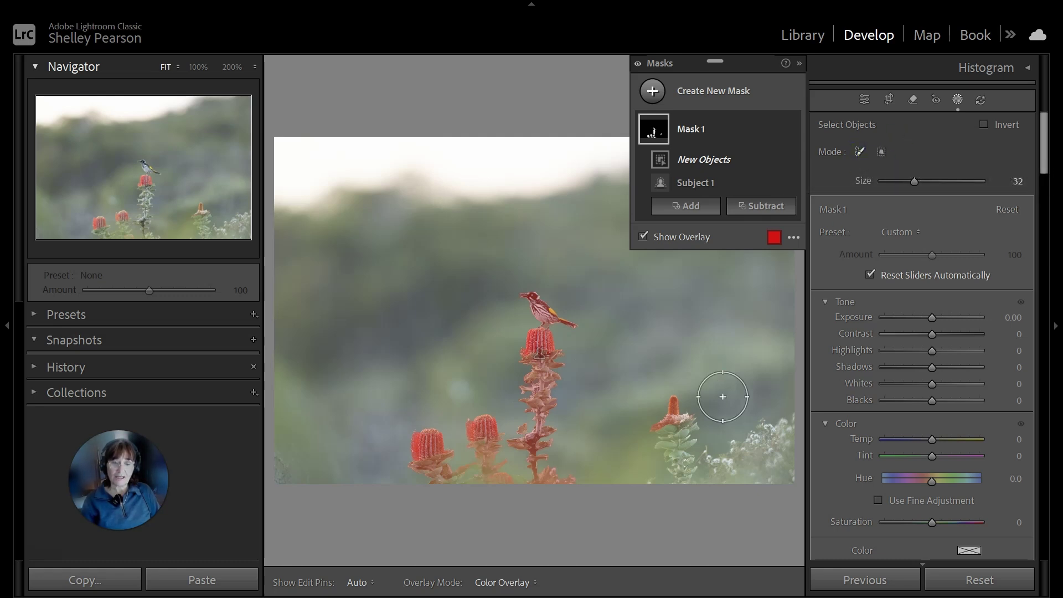
{"action": "key", "text": "bracketleft"}
{"action": "key", "text": "bracketleft"}
{"action": "key", "text": "bracketleft"}
{"action": "key", "text": "bracketleft"}
{"action": "key", "text": "bracketleft"}
{"action": "key", "text": "bracketleft"}
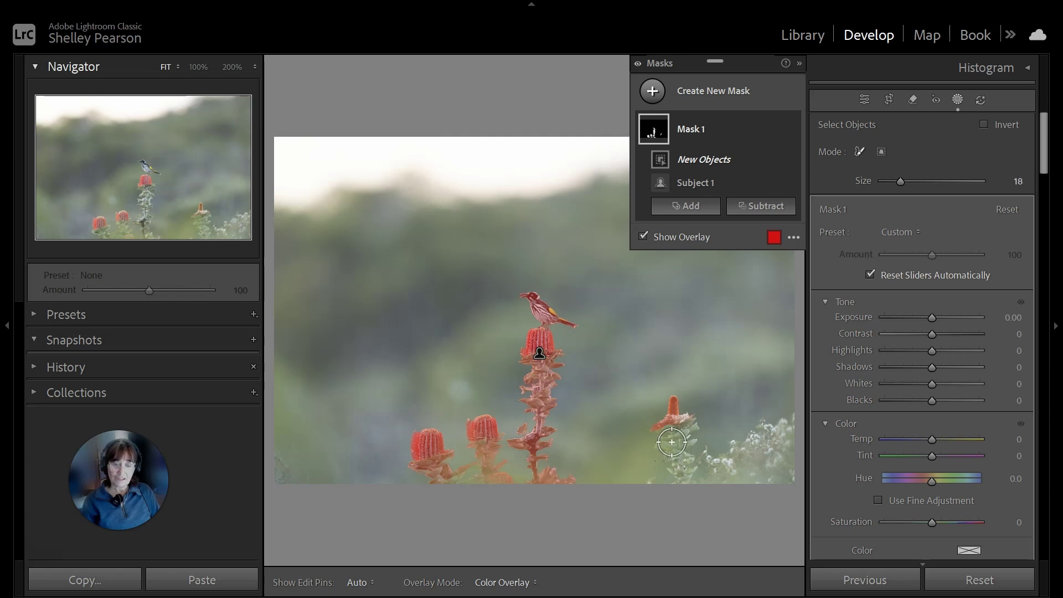
{"action": "mouse_move", "coordinate": [663, 436]}
{"action": "left_mouse_down"}
{"action": "mouse_move", "coordinate": [692, 426]}
{"action": "mouse_move", "coordinate": [663, 438]}
{"action": "mouse_move", "coordinate": [687, 443]}
{"action": "mouse_move", "coordinate": [661, 455]}
{"action": "mouse_move", "coordinate": [695, 460]}
{"action": "mouse_move", "coordinate": [670, 474]}
{"action": "mouse_move", "coordinate": [693, 477]}
{"action": "mouse_move", "coordinate": [684, 472]}
{"action": "left_mouse_up"}
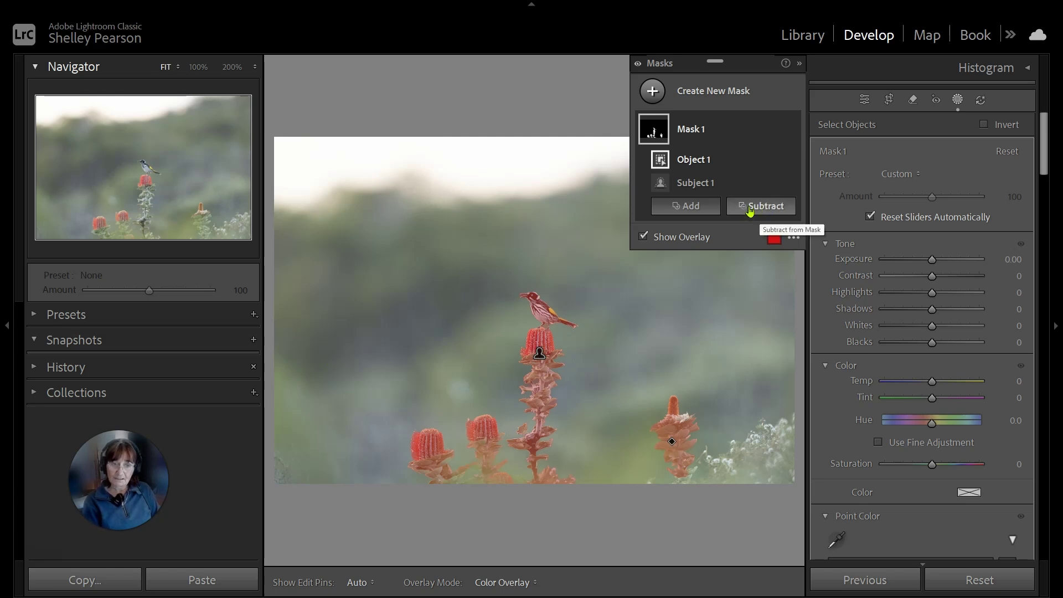
Subtract a Brush component from Mask 1 and raise its size to 11
{"action": "left_click", "coordinate": [748, 209]}
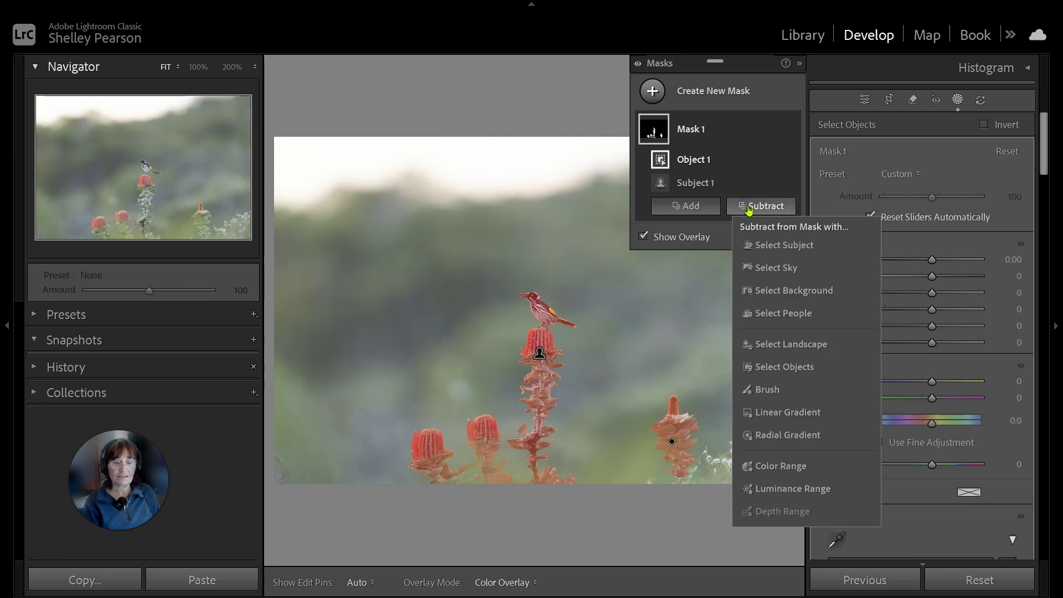
{"action": "left_click", "coordinate": [773, 390]}
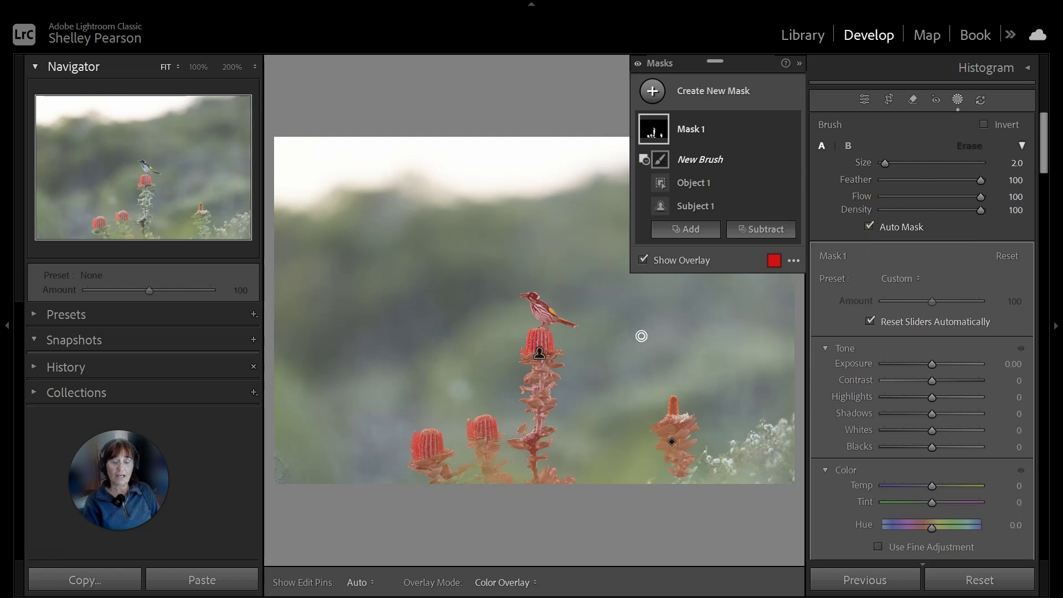
{"action": "scroll", "coordinate": [641, 345], "scroll_direction": "up", "scroll_amount": 1}
{"action": "scroll", "coordinate": [632, 343], "scroll_direction": "up", "scroll_amount": 1}
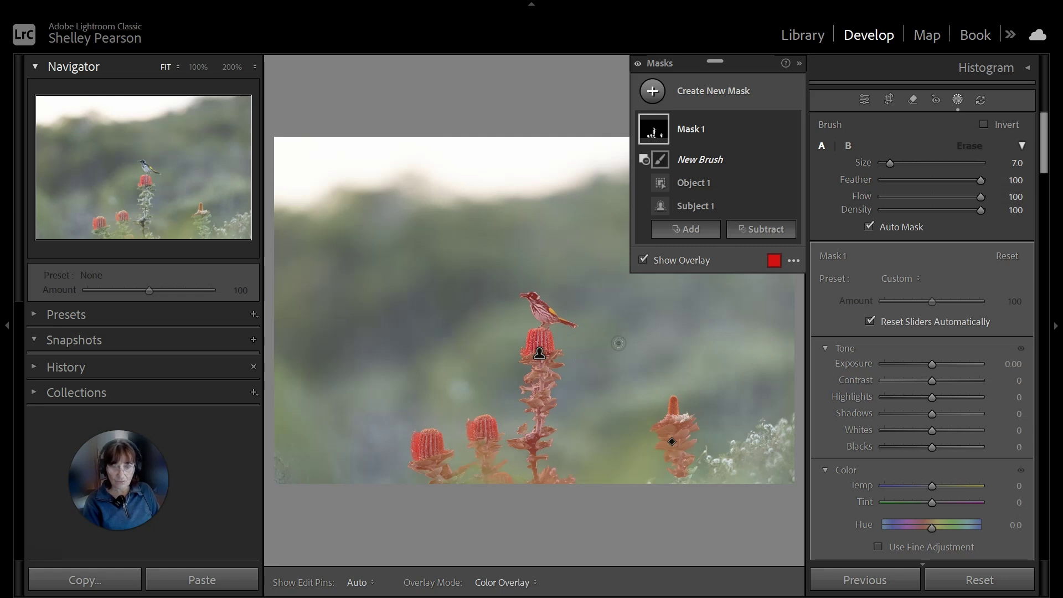
{"action": "scroll", "coordinate": [640, 345], "scroll_direction": "up", "scroll_amount": 1}
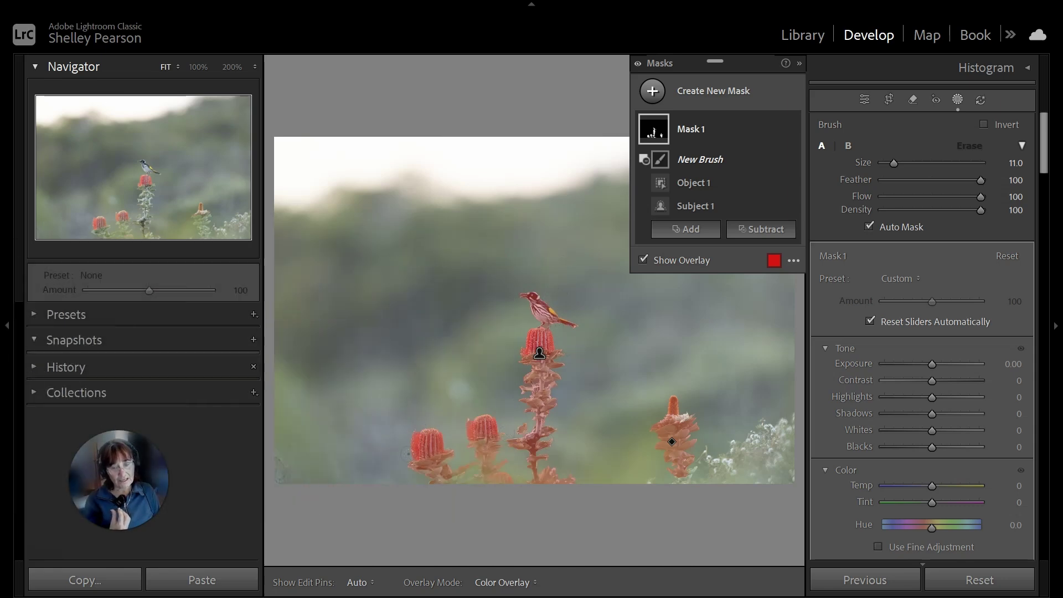
Zoom to 100% on the central banksia stem and shrink the erase brush slightly
{"action": "left_click", "coordinate": [197, 67]}
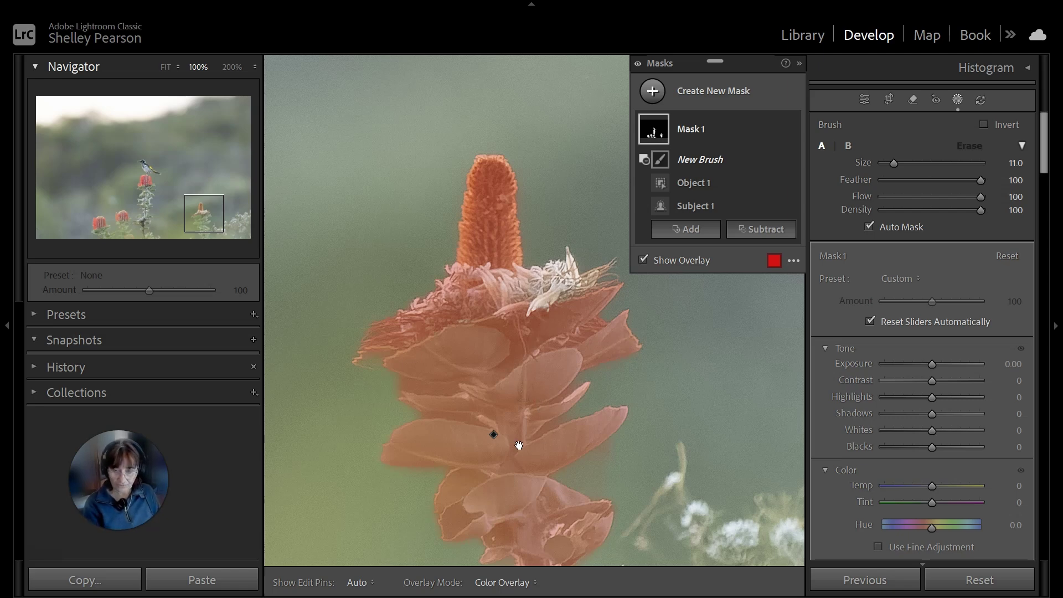
{"action": "left_click_drag", "start_coordinate": [515, 442], "coordinate": [572, 373]}
{"action": "mouse_move", "coordinate": [551, 314]}
{"action": "left_mouse_down"}
{"action": "mouse_move", "coordinate": [536, 391]}
{"action": "mouse_move", "coordinate": [548, 382]}
{"action": "left_mouse_up"}
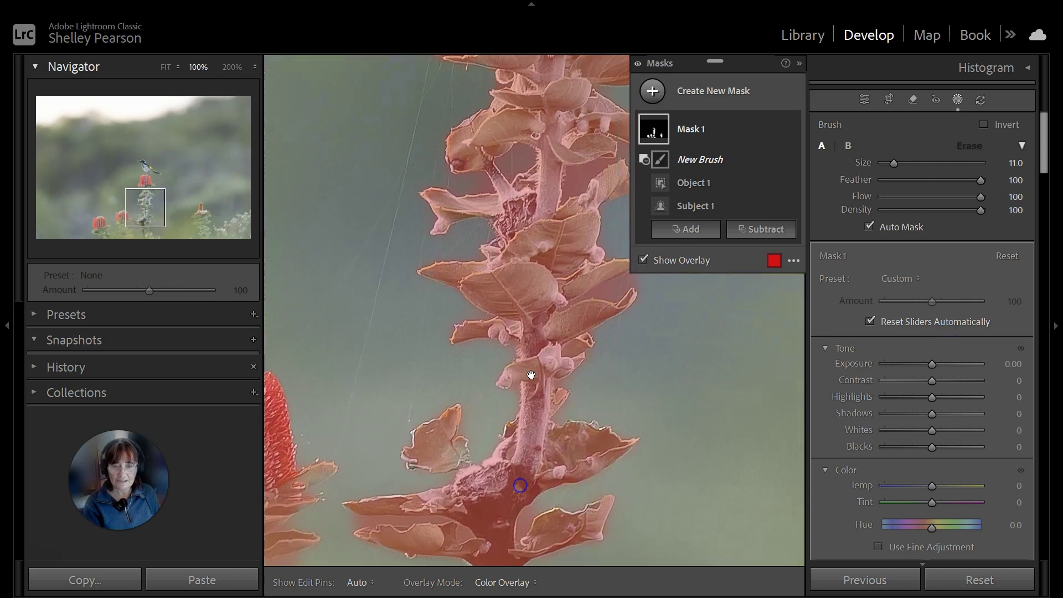
{"action": "left_click_drag", "start_coordinate": [564, 304], "coordinate": [552, 369]}
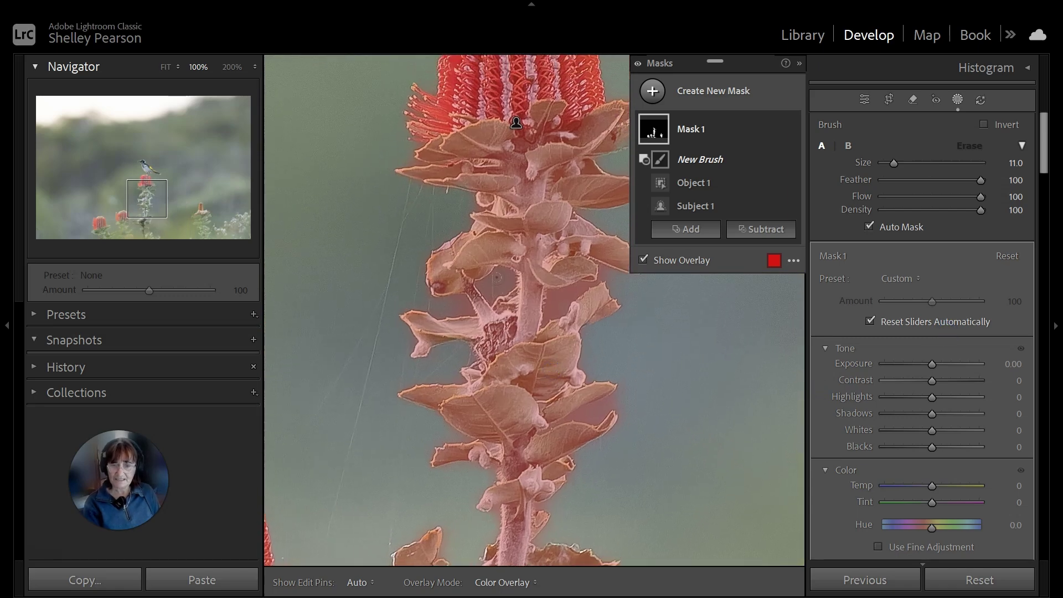
{"action": "key", "text": "bracketleft"}
{"action": "key", "text": "bracketleft"}
{"action": "key", "text": "bracketleft"}
{"action": "key", "text": "bracketleft"}
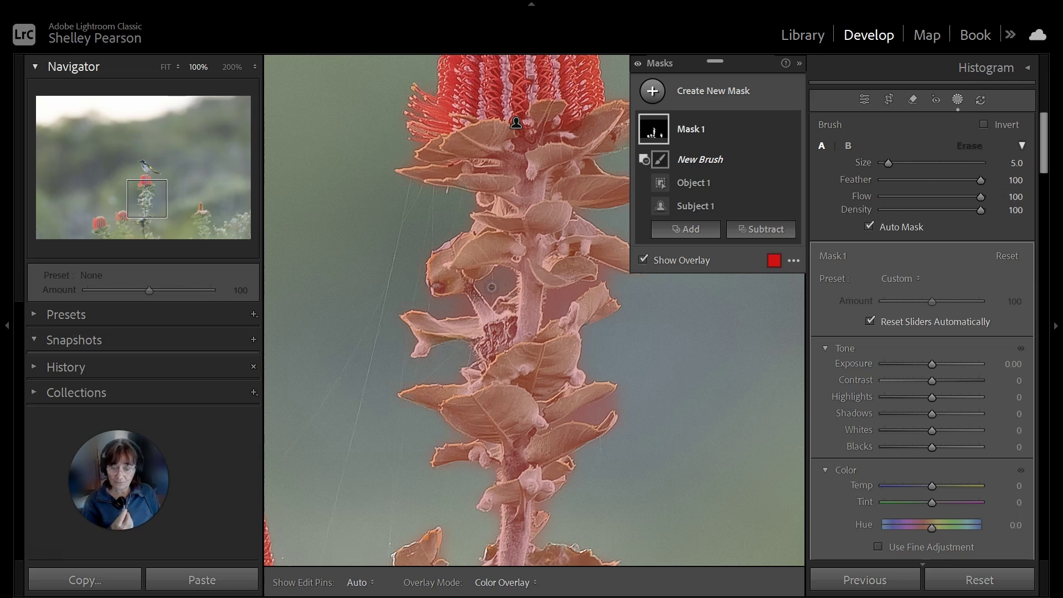
Erase the stray mask between the leaves and beside the stem
{"action": "key", "text": "h"}
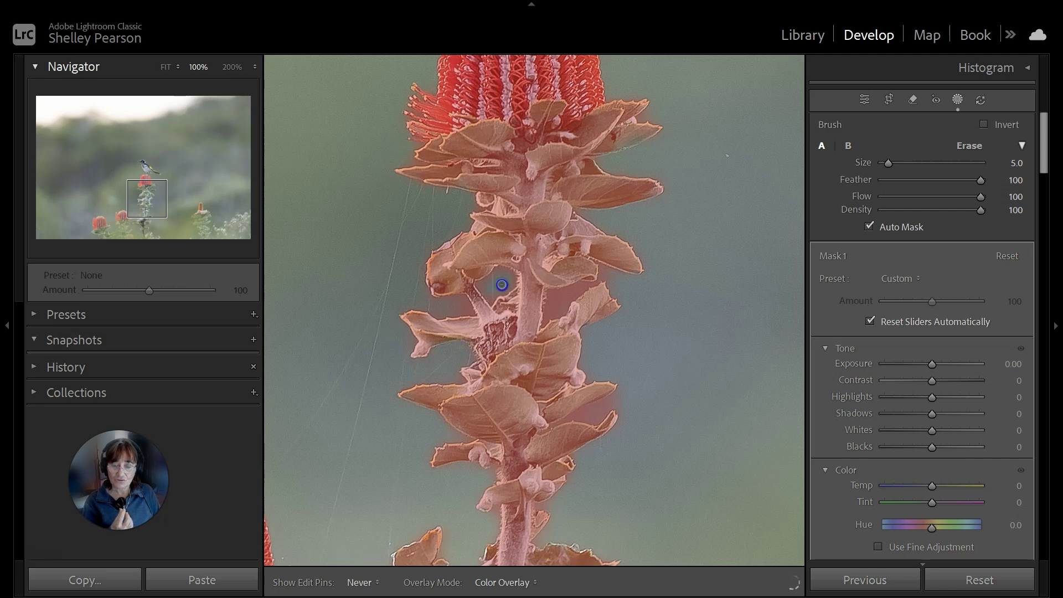
{"action": "key", "text": "h"}
{"action": "key", "text": "bracketleft"}
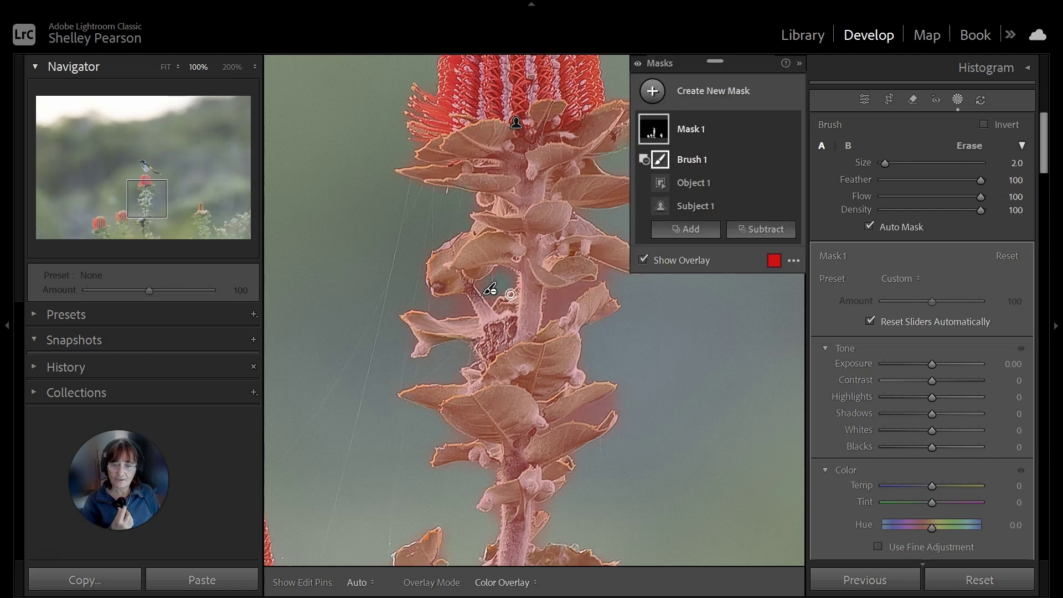
{"action": "key", "text": "bracketright"}
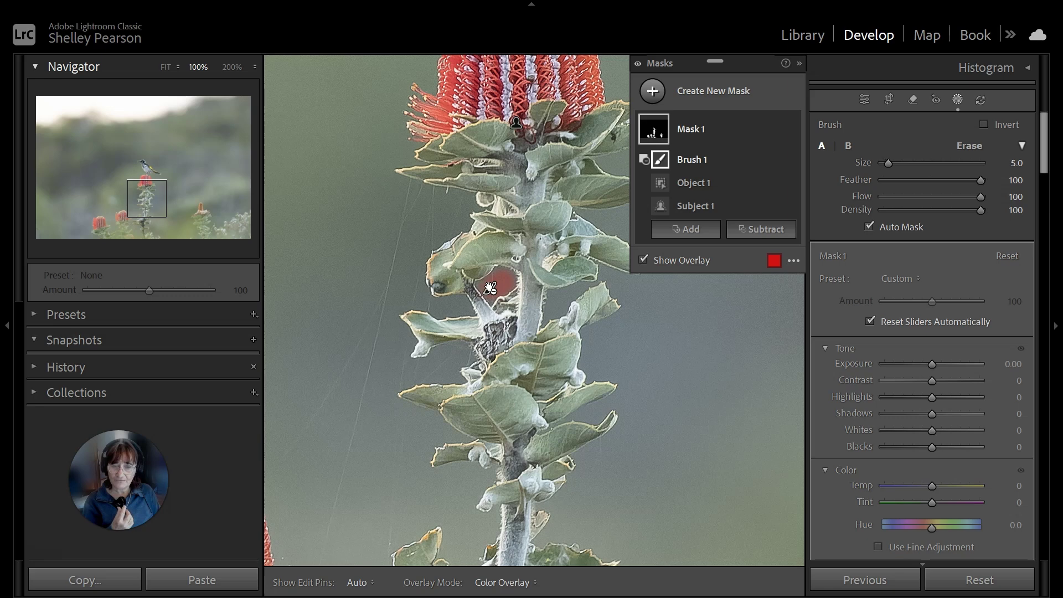
{"action": "left_click_drag", "start_coordinate": [490, 288], "coordinate": [487, 288]}
{"action": "key", "text": "h"}
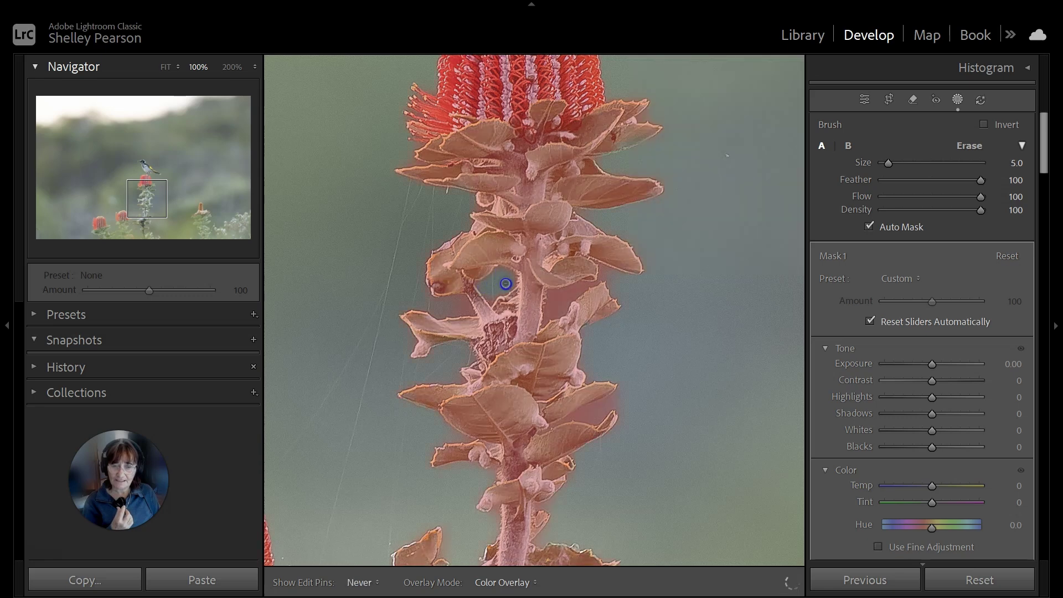
{"action": "scroll", "coordinate": [495, 290], "scroll_direction": "down", "scroll_amount": 1}
{"action": "key", "text": "h"}
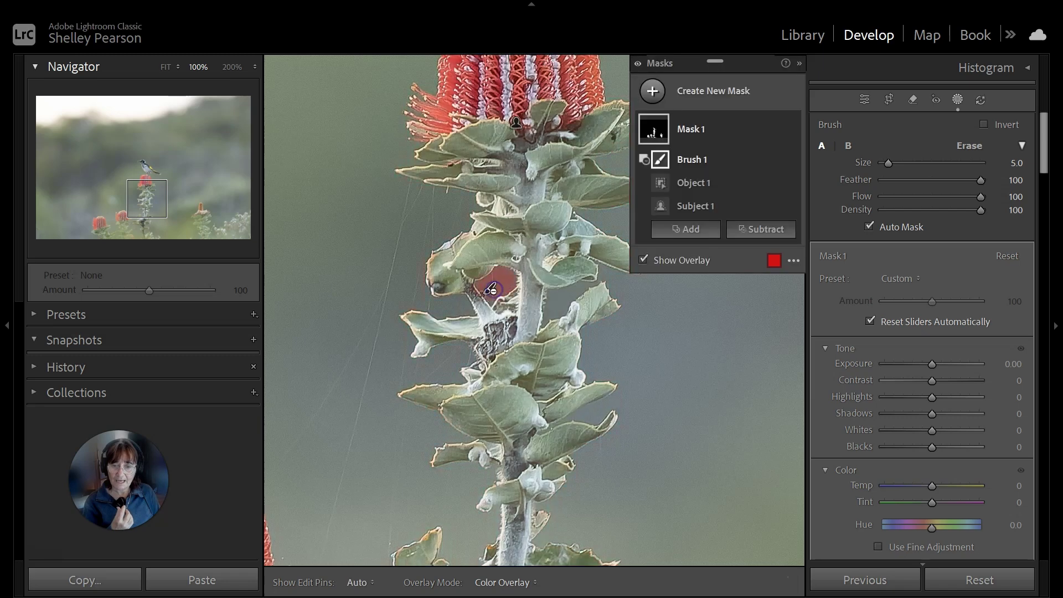
{"action": "left_click_drag", "start_coordinate": [493, 290], "coordinate": [491, 291]}
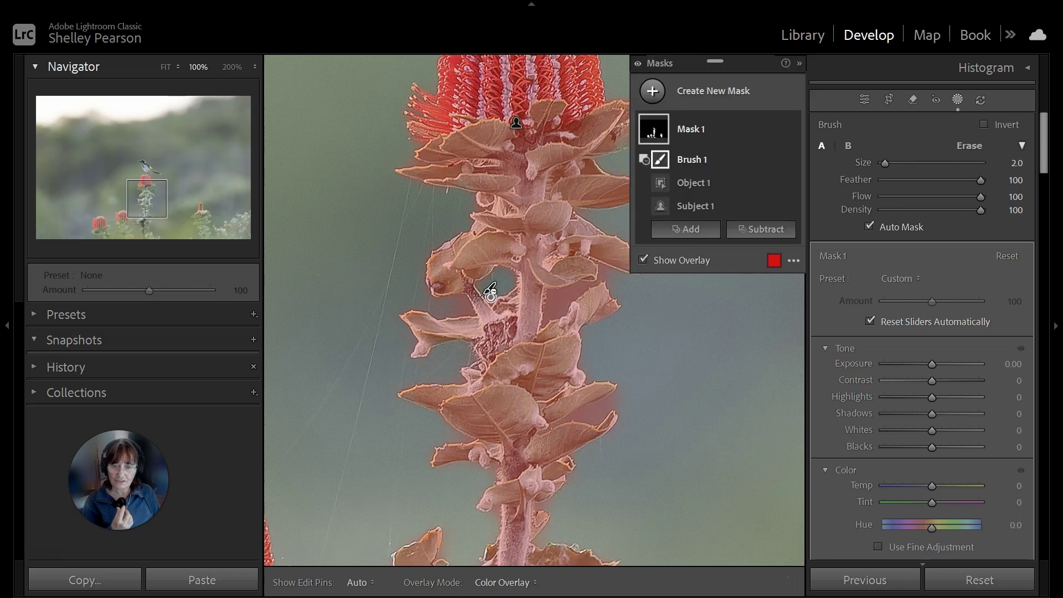
Reduce the erase brush to size 2 while checking the overlay along the stem's leaves
{"action": "key", "text": "h"}
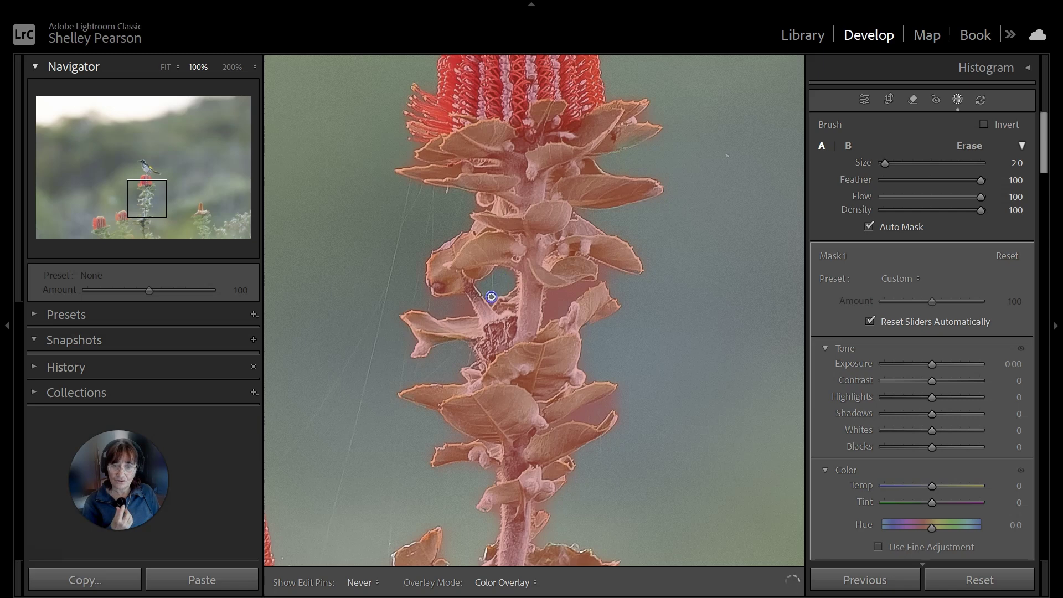
{"action": "key", "text": "h"}
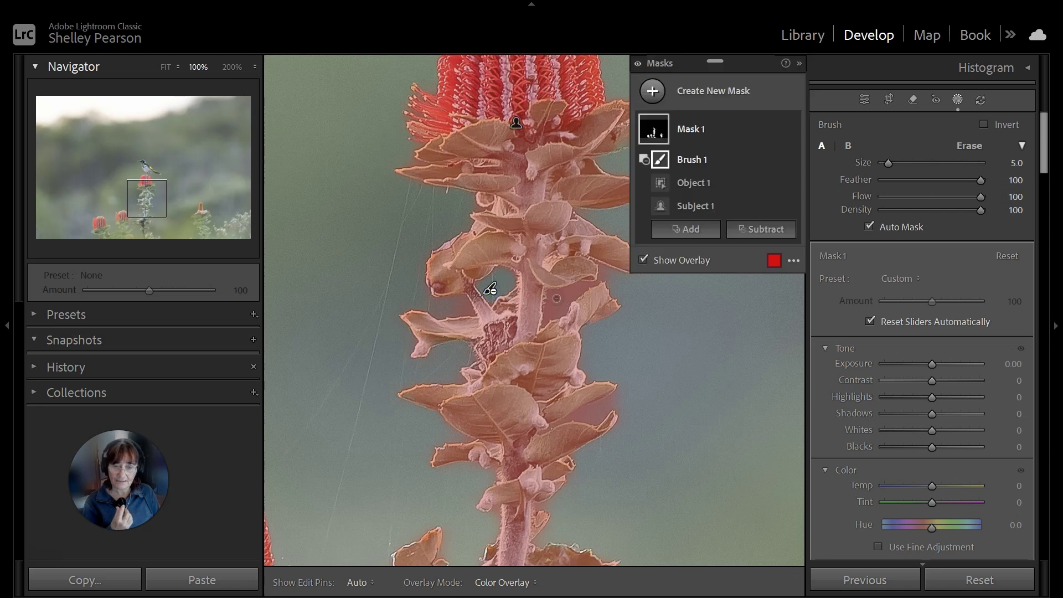
{"action": "key", "text": "h"}
{"action": "scroll", "coordinate": [559, 299], "scroll_direction": "up", "scroll_amount": 3}
{"action": "key", "text": "h"}
{"action": "scroll", "coordinate": [560, 302], "scroll_direction": "down", "scroll_amount": 2}
{"action": "scroll", "coordinate": [557, 305], "scroll_direction": "down", "scroll_amount": 1}
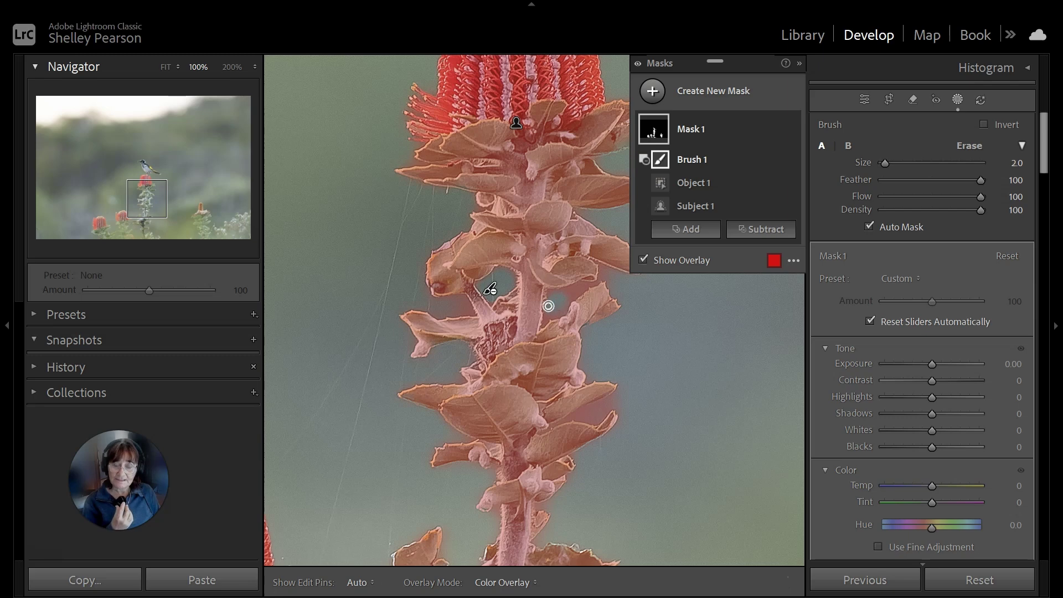
{"action": "key", "text": "h"}
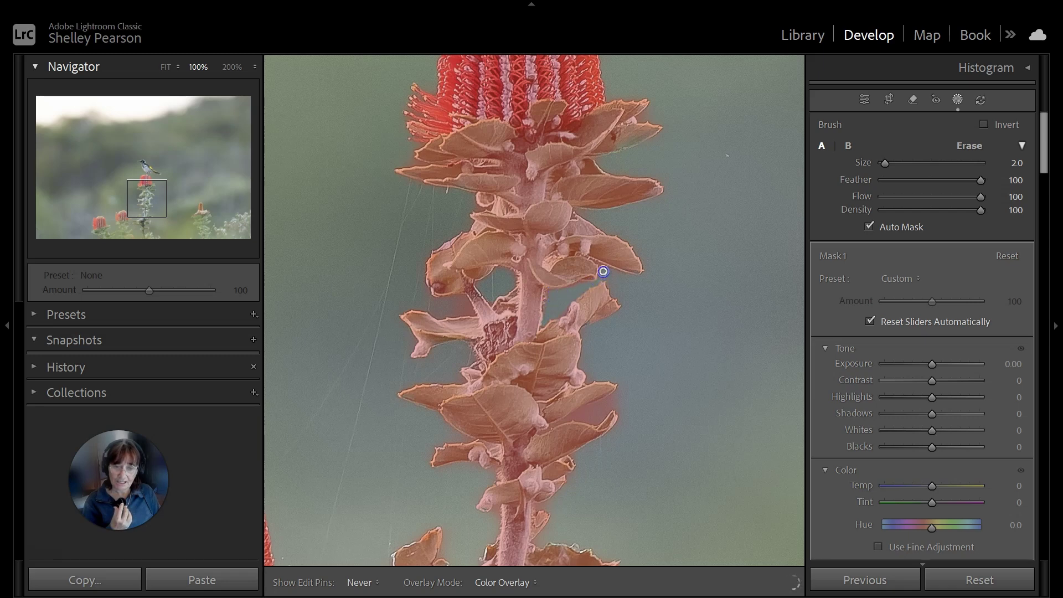
{"action": "key", "text": "h"}
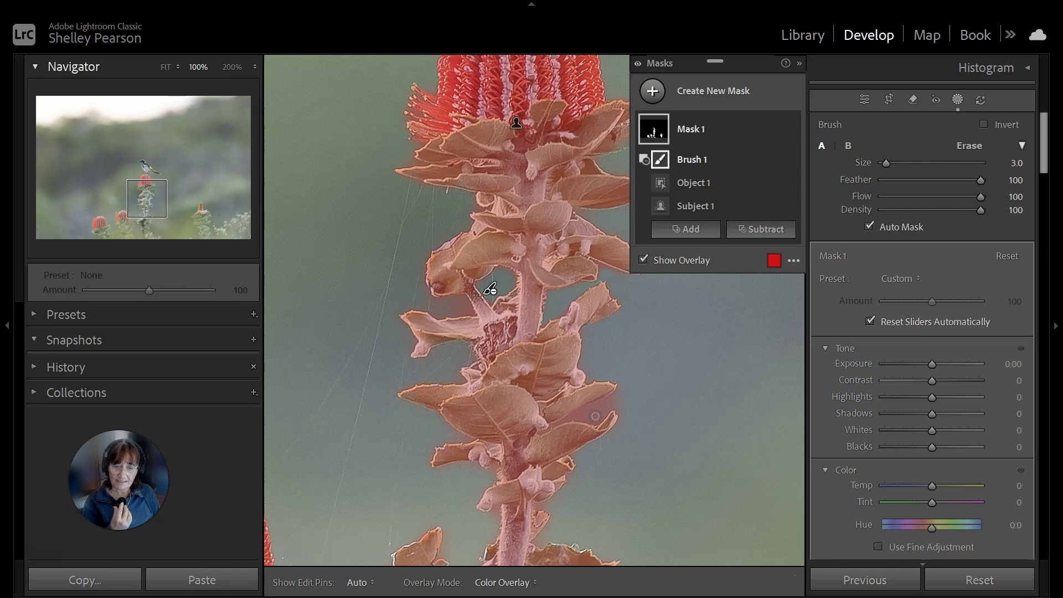
{"action": "key", "text": "h"}
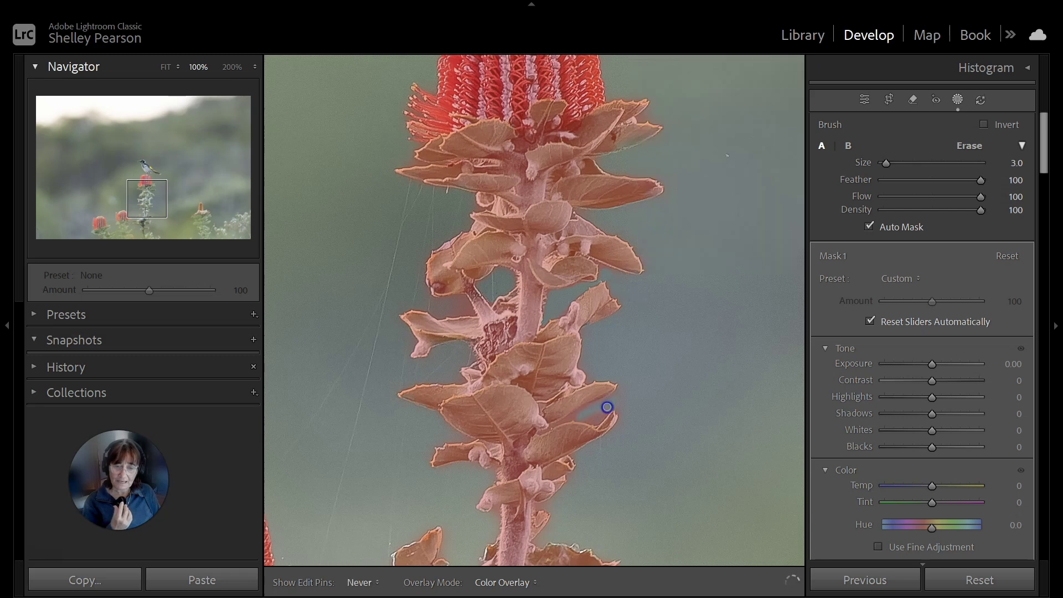
{"action": "key", "text": "h"}
{"action": "key", "text": "h"}
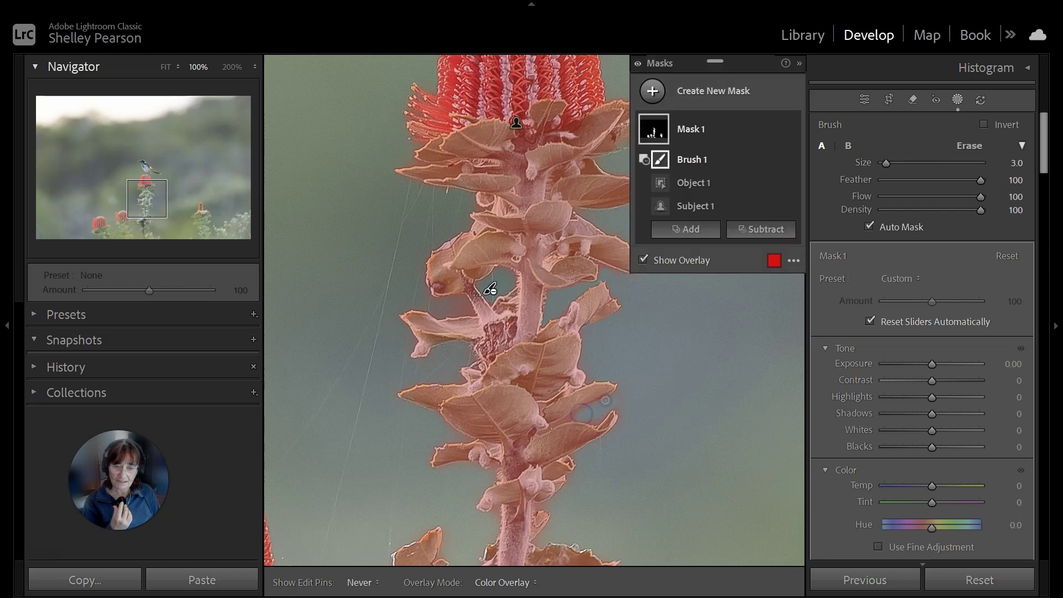
{"action": "key", "text": "bracketright"}
{"action": "key", "text": "h"}
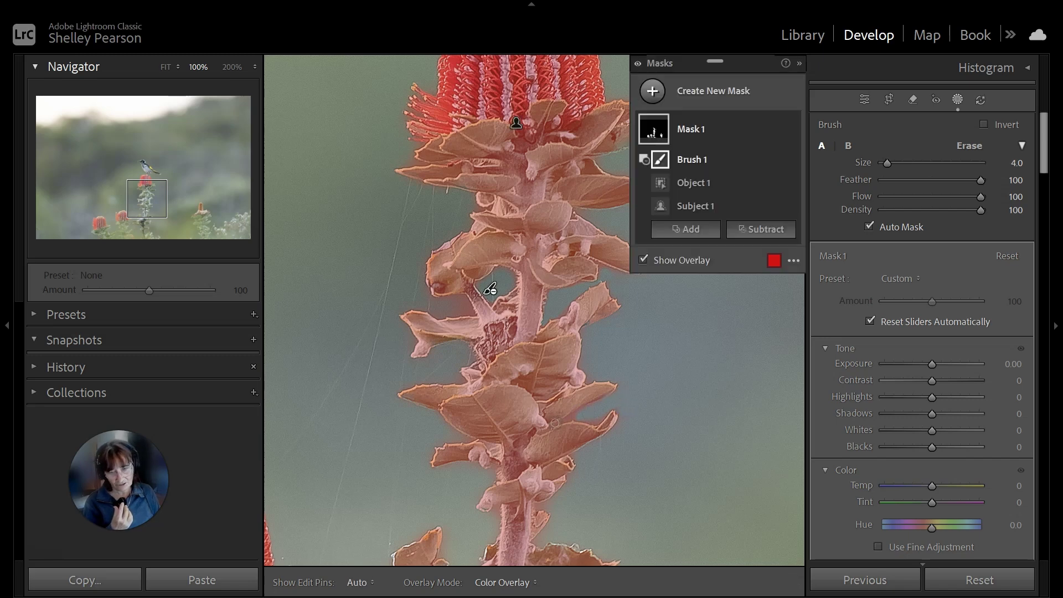
{"action": "key", "text": "bracketleft"}
{"action": "key", "text": "h"}
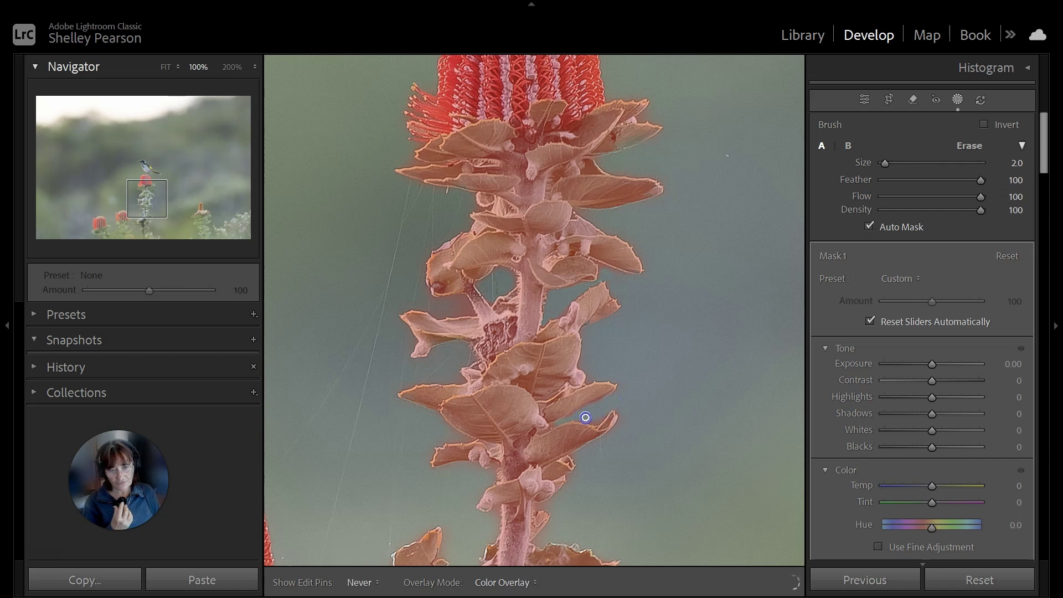
Zoom to 200% on the bird's head and beak
{"action": "key", "text": "h"}
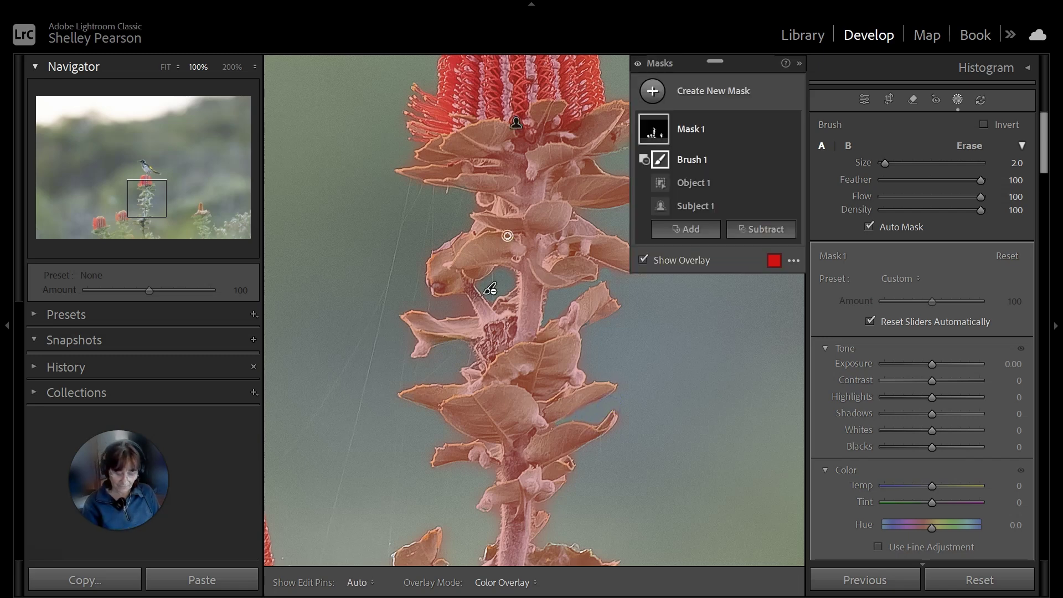
{"action": "scroll", "coordinate": [537, 224], "scroll_direction": "up", "scroll_amount": 10}
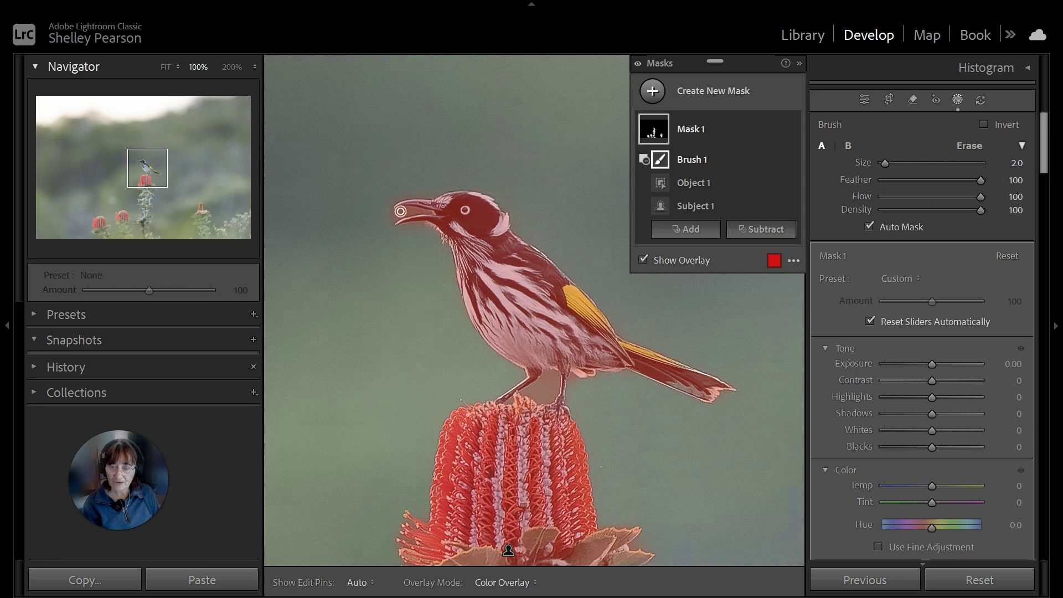
{"action": "key", "text": "h"}
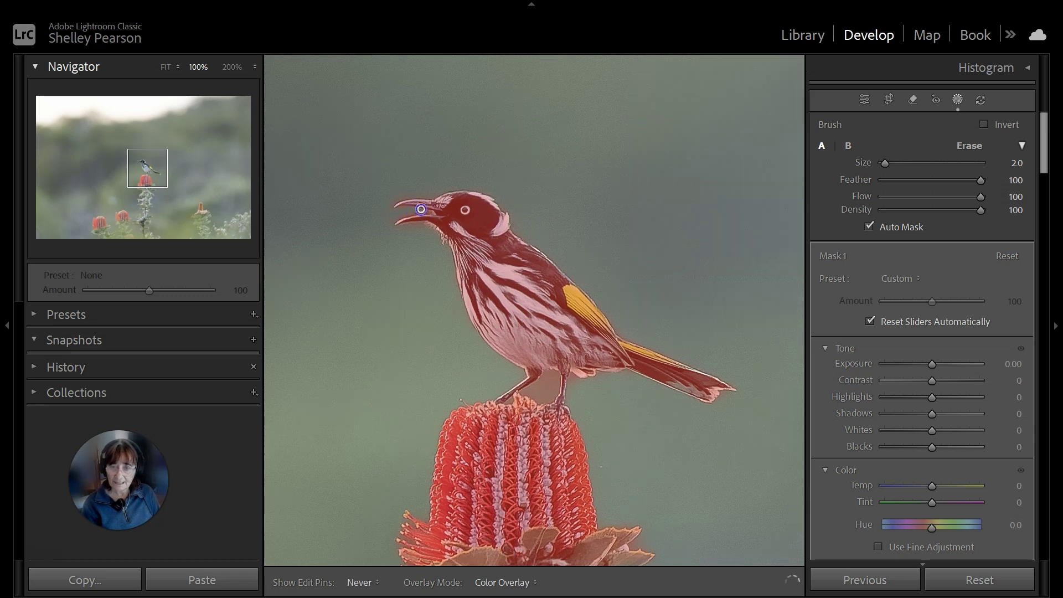
{"action": "key", "text": "h"}
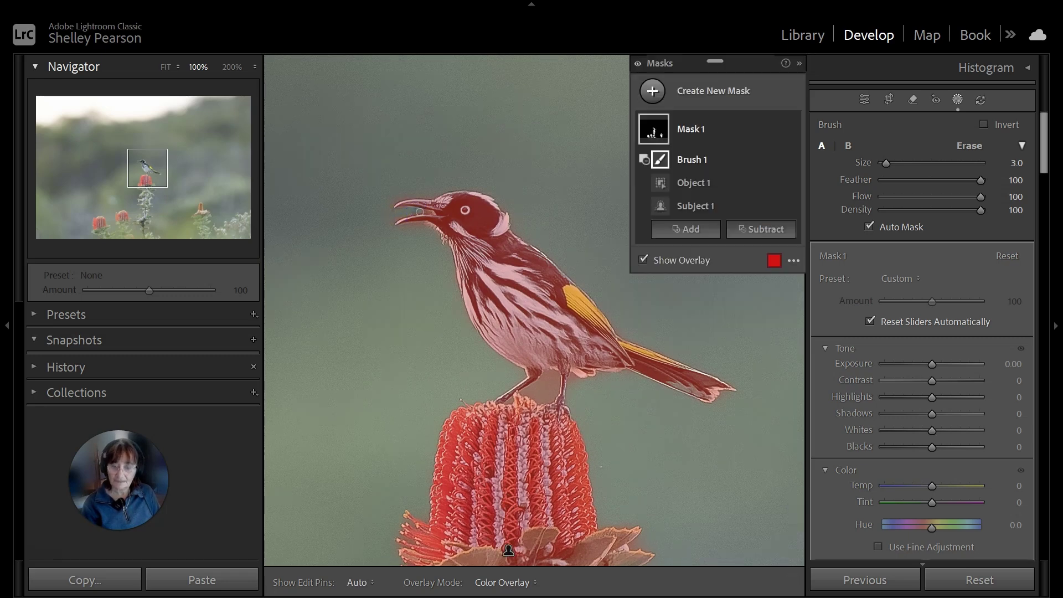
{"action": "left_click", "coordinate": [204, 67]}
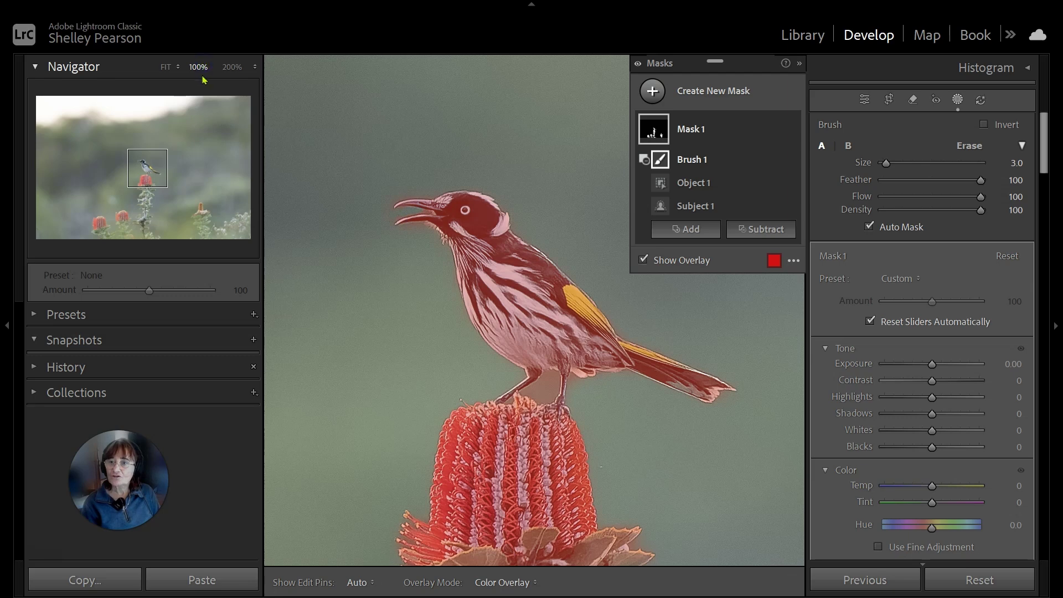
{"action": "left_click", "coordinate": [197, 67]}
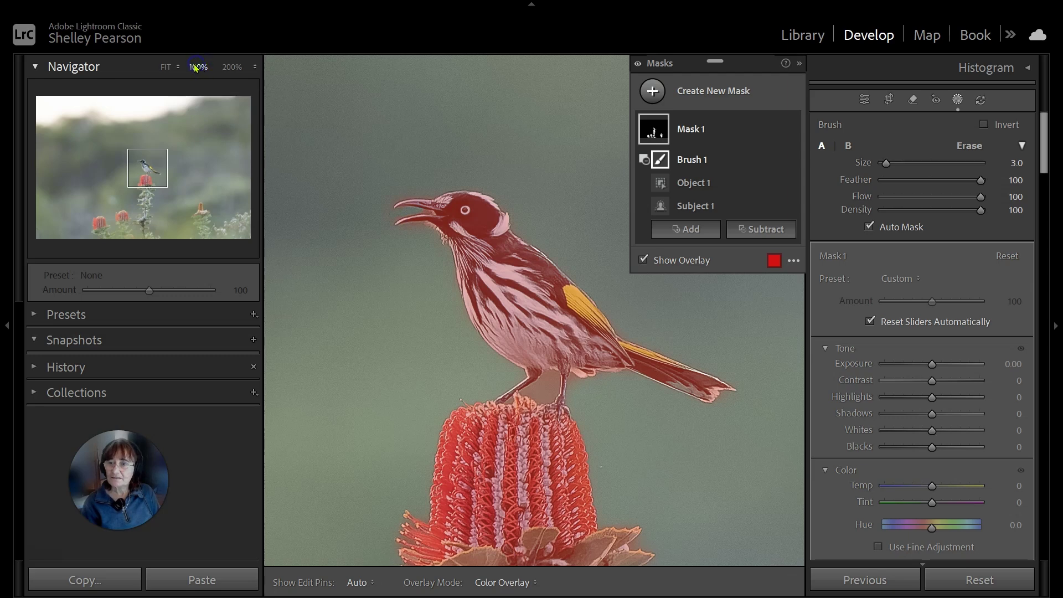
{"action": "left_click", "coordinate": [231, 67]}
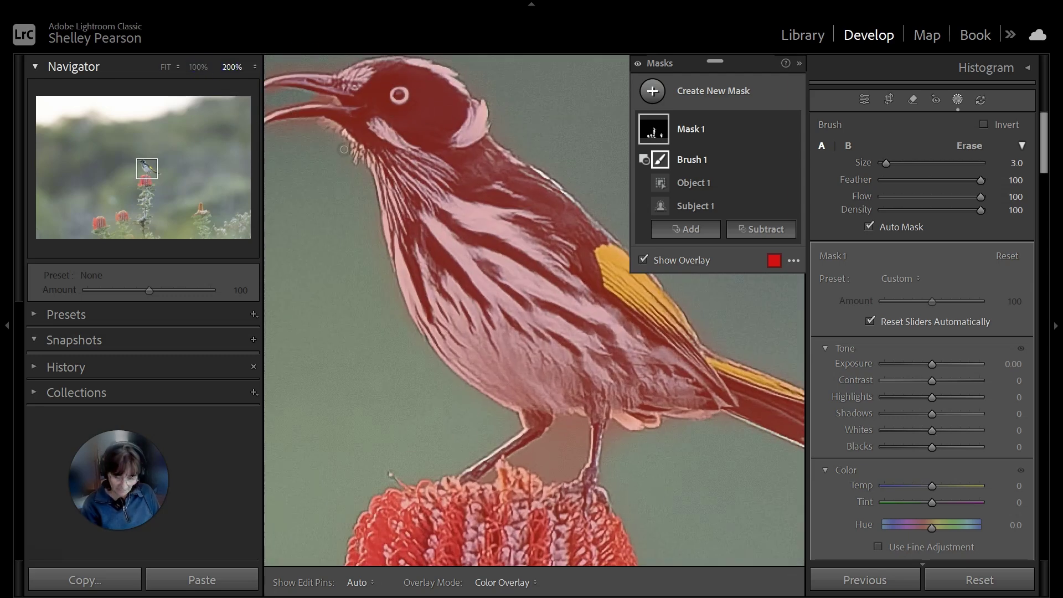
{"action": "left_click_drag", "start_coordinate": [332, 157], "coordinate": [443, 209]}
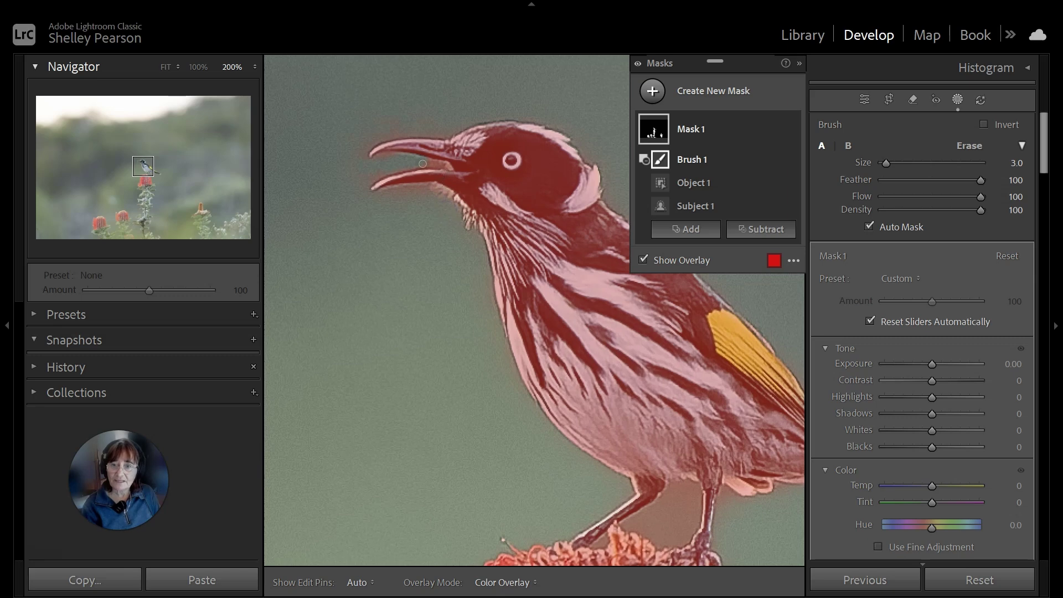
Enlarge the erase brush to 5 and erase spill between the legs, along the right leg and near the tail tip
{"action": "key", "text": "h"}
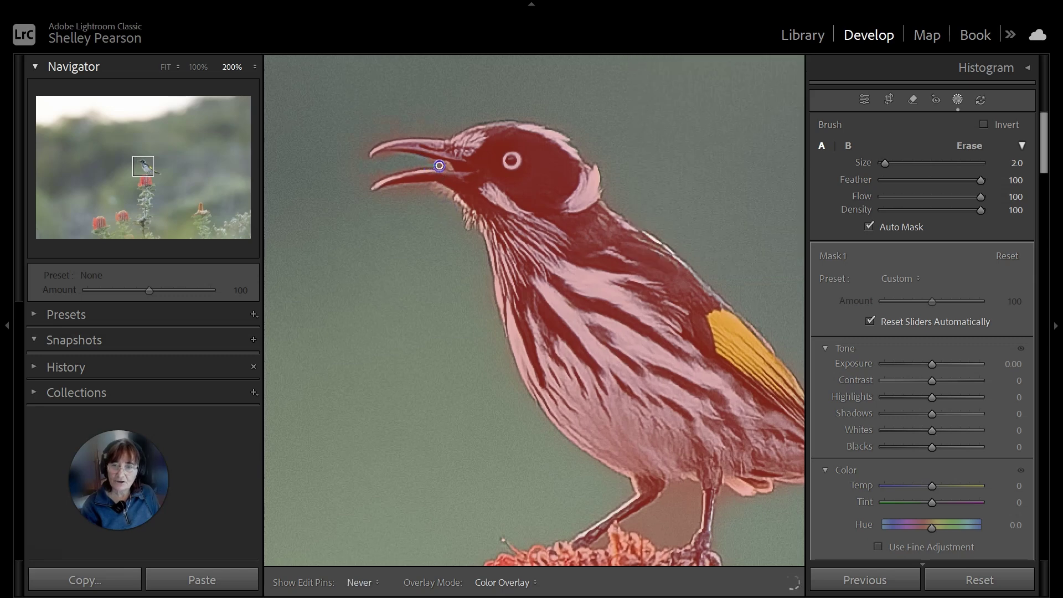
{"action": "key", "text": "h"}
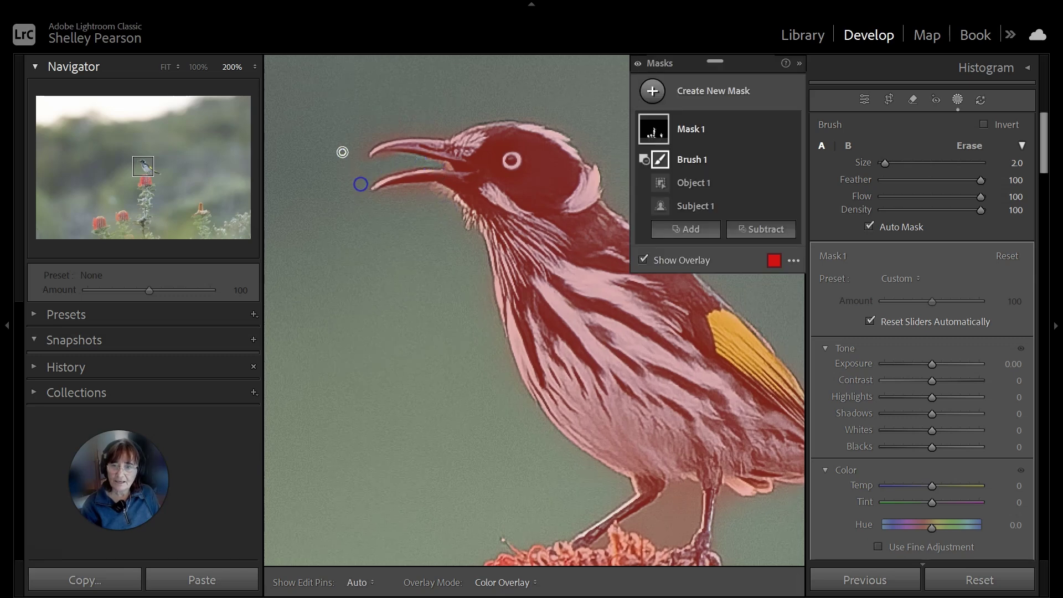
{"action": "key", "text": "bracketright"}
{"action": "key", "text": "h"}
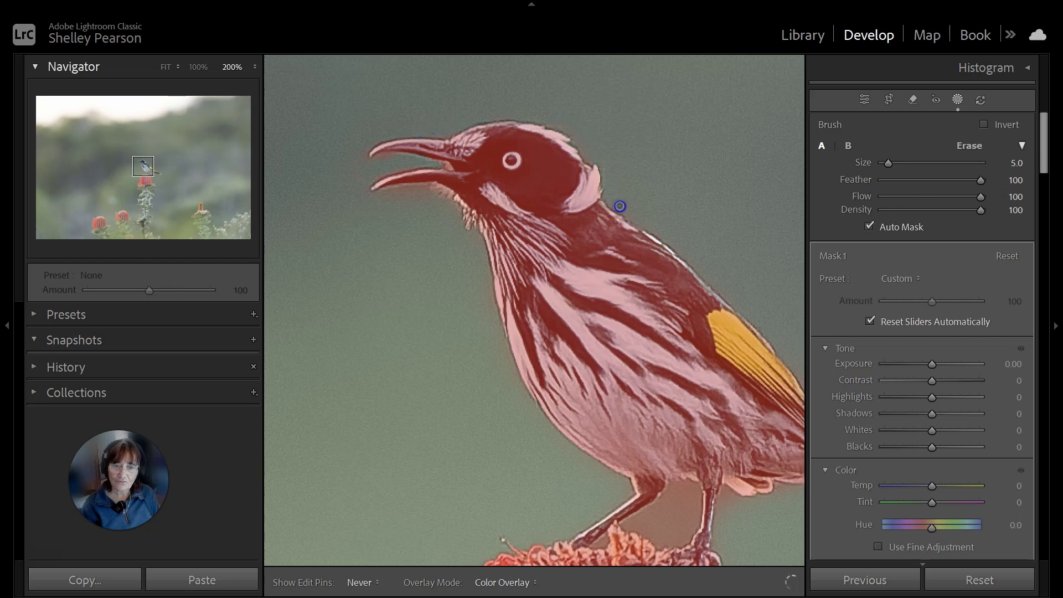
{"action": "key", "text": "h"}
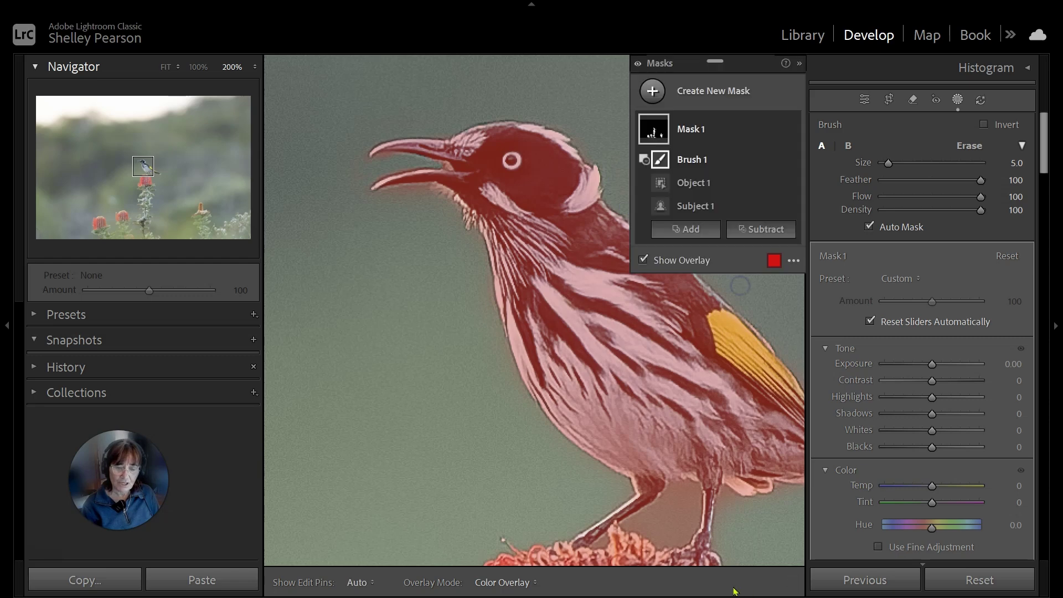
{"action": "key", "text": "h"}
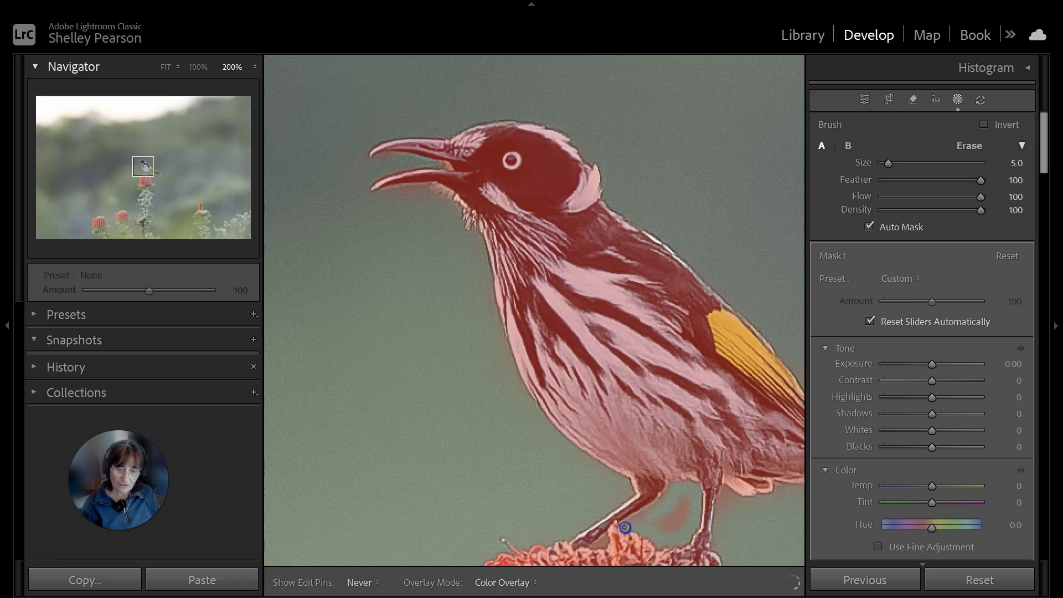
{"action": "mouse_move", "coordinate": [624, 527]}
{"action": "left_mouse_down"}
{"action": "mouse_move", "coordinate": [647, 513]}
{"action": "mouse_move", "coordinate": [671, 525]}
{"action": "mouse_move", "coordinate": [648, 532]}
{"action": "left_mouse_up"}
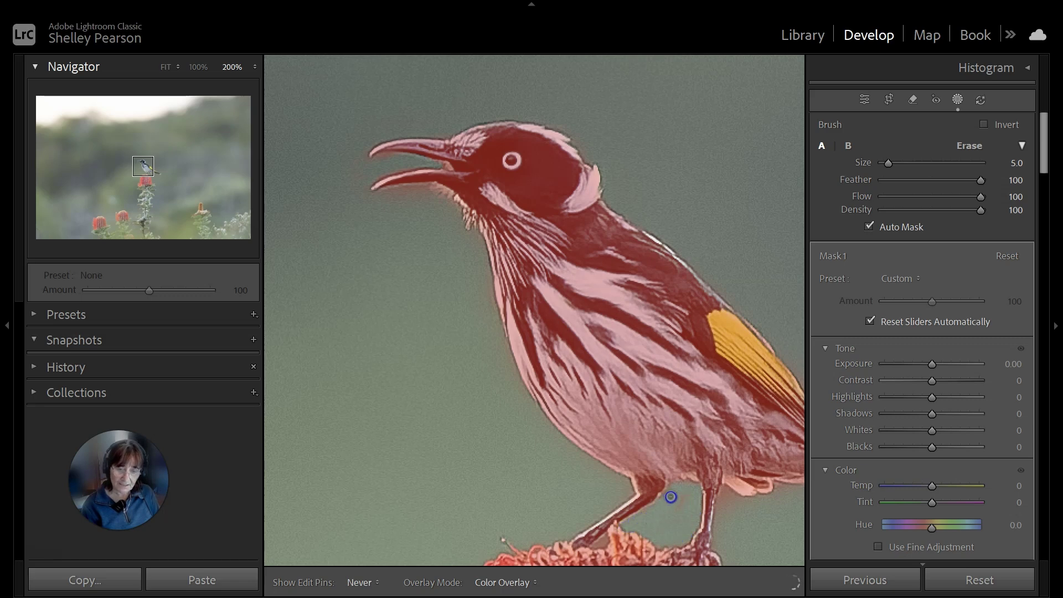
{"action": "mouse_move", "coordinate": [670, 496]}
{"action": "left_mouse_down"}
{"action": "mouse_move", "coordinate": [748, 507]}
{"action": "mouse_move", "coordinate": [727, 495]}
{"action": "mouse_move", "coordinate": [720, 524]}
{"action": "mouse_move", "coordinate": [725, 498]}
{"action": "mouse_move", "coordinate": [734, 507]}
{"action": "mouse_move", "coordinate": [684, 503]}
{"action": "mouse_move", "coordinate": [664, 524]}
{"action": "mouse_move", "coordinate": [685, 494]}
{"action": "mouse_move", "coordinate": [639, 525]}
{"action": "mouse_move", "coordinate": [664, 529]}
{"action": "left_mouse_up"}
{"action": "mouse_move", "coordinate": [752, 524]}
{"action": "left_mouse_down"}
{"action": "mouse_move", "coordinate": [597, 504]}
{"action": "mouse_move", "coordinate": [554, 510]}
{"action": "mouse_move", "coordinate": [566, 506]}
{"action": "mouse_move", "coordinate": [562, 524]}
{"action": "mouse_move", "coordinate": [622, 470]}
{"action": "mouse_move", "coordinate": [673, 469]}
{"action": "mouse_move", "coordinate": [742, 507]}
{"action": "mouse_move", "coordinate": [512, 504]}
{"action": "mouse_move", "coordinate": [342, 452]}
{"action": "mouse_move", "coordinate": [316, 426]}
{"action": "left_mouse_up"}
{"action": "left_click_drag", "start_coordinate": [552, 410], "coordinate": [506, 429]}
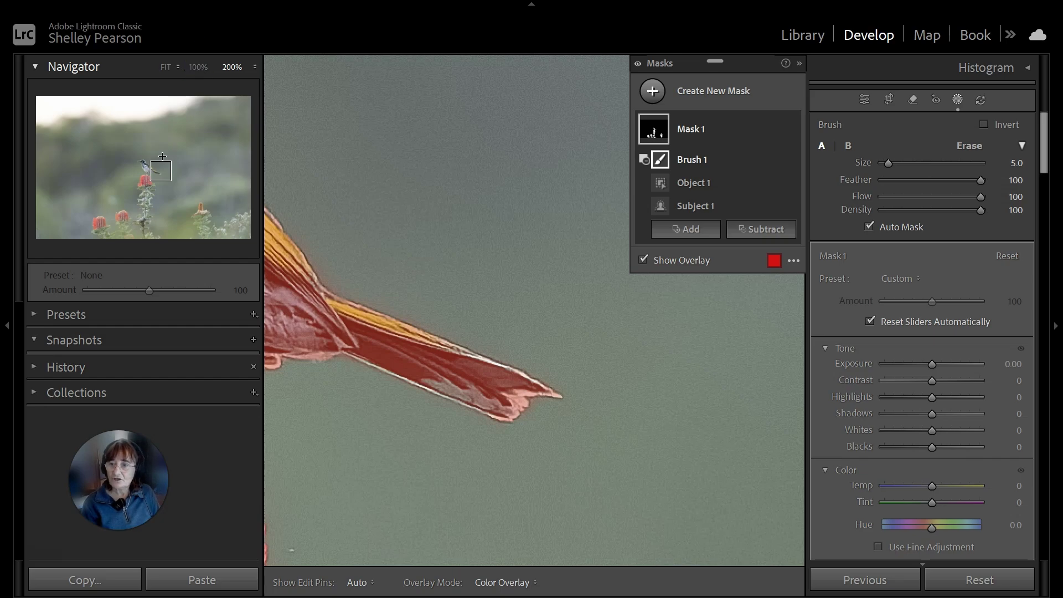
Move to the lower banksia flower and erase mask spill beside its left stamens
{"action": "left_click_drag", "start_coordinate": [158, 181], "coordinate": [119, 216]}
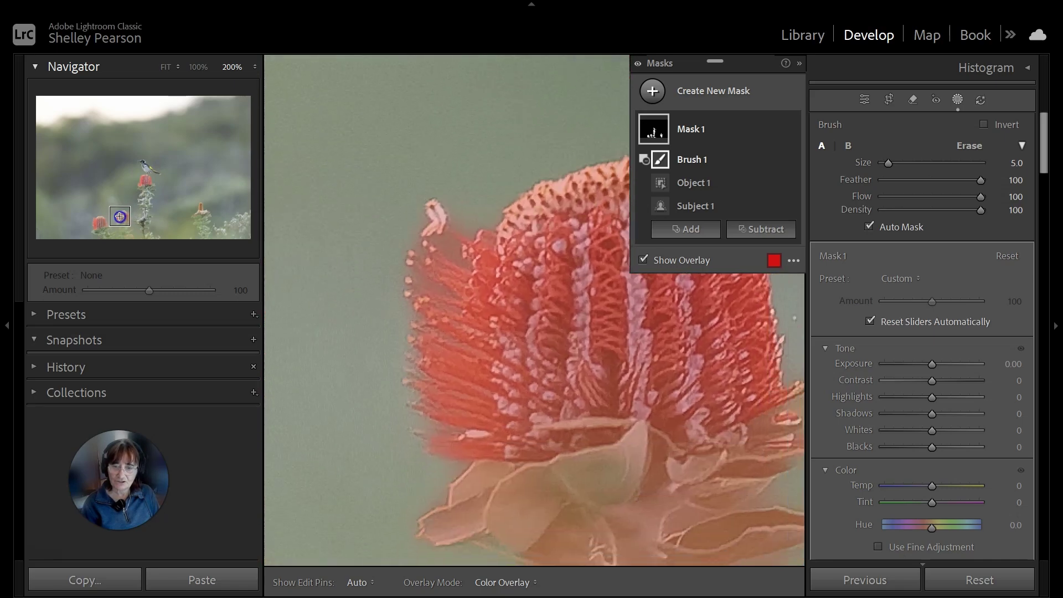
{"action": "scroll", "coordinate": [445, 249], "scroll_direction": "up", "scroll_amount": 2}
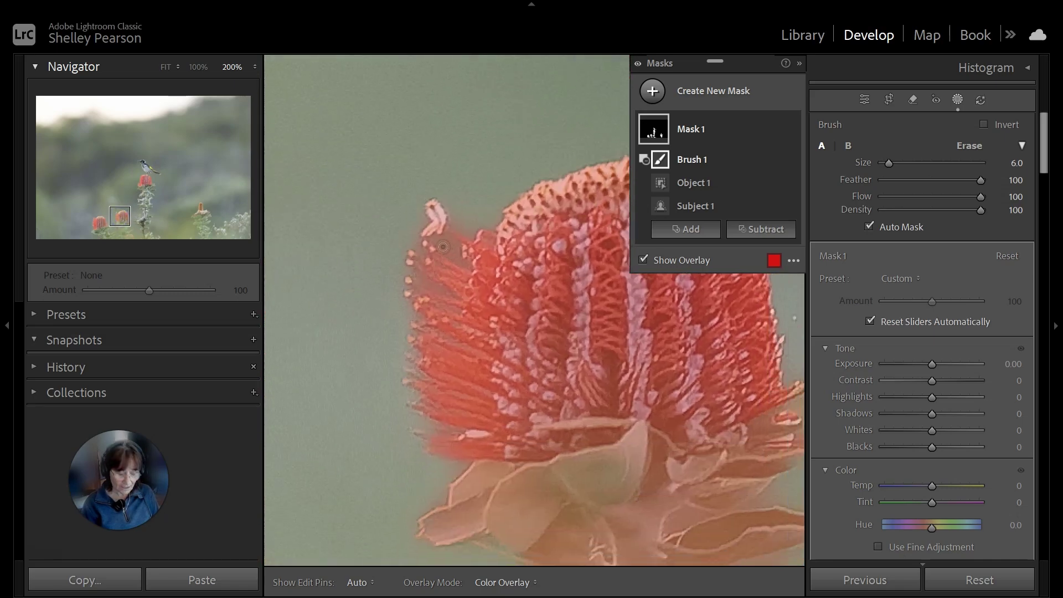
{"action": "key", "text": "h"}
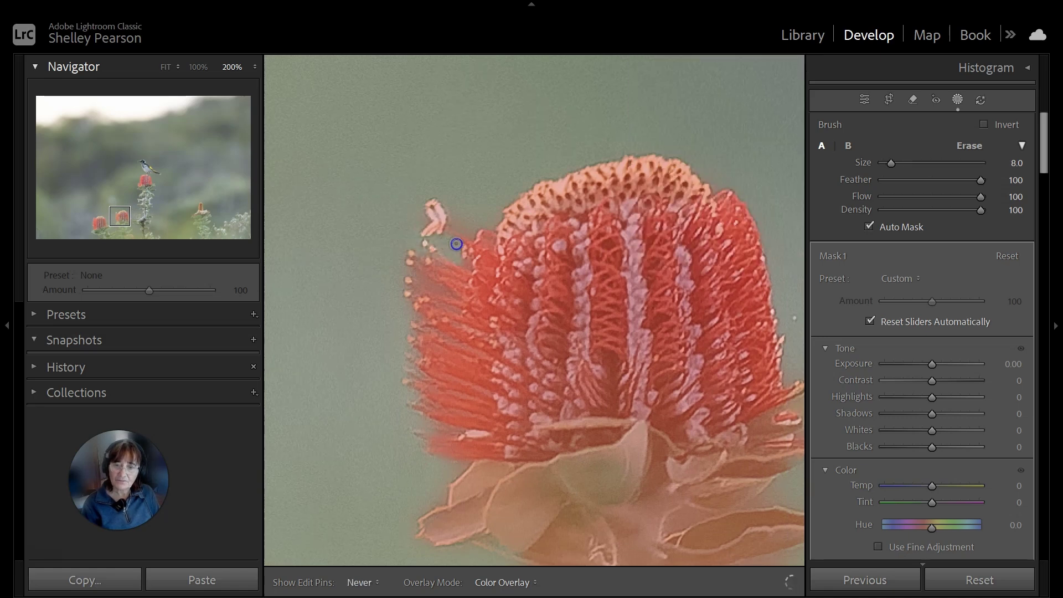
{"action": "mouse_move", "coordinate": [461, 267]}
{"action": "left_mouse_down"}
{"action": "mouse_move", "coordinate": [404, 265]}
{"action": "mouse_move", "coordinate": [453, 286]}
{"action": "mouse_move", "coordinate": [403, 281]}
{"action": "mouse_move", "coordinate": [471, 314]}
{"action": "mouse_move", "coordinate": [416, 298]}
{"action": "mouse_move", "coordinate": [445, 322]}
{"action": "mouse_move", "coordinate": [421, 326]}
{"action": "mouse_move", "coordinate": [476, 353]}
{"action": "mouse_move", "coordinate": [440, 348]}
{"action": "mouse_move", "coordinate": [486, 371]}
{"action": "mouse_move", "coordinate": [419, 353]}
{"action": "mouse_move", "coordinate": [428, 384]}
{"action": "mouse_move", "coordinate": [480, 404]}
{"action": "mouse_move", "coordinate": [433, 396]}
{"action": "mouse_move", "coordinate": [485, 422]}
{"action": "mouse_move", "coordinate": [402, 429]}
{"action": "mouse_move", "coordinate": [458, 436]}
{"action": "mouse_move", "coordinate": [403, 432]}
{"action": "mouse_move", "coordinate": [455, 388]}
{"action": "mouse_move", "coordinate": [450, 359]}
{"action": "mouse_move", "coordinate": [409, 342]}
{"action": "mouse_move", "coordinate": [459, 356]}
{"action": "mouse_move", "coordinate": [403, 385]}
{"action": "mouse_move", "coordinate": [426, 441]}
{"action": "mouse_move", "coordinate": [456, 449]}
{"action": "mouse_move", "coordinate": [431, 450]}
{"action": "mouse_move", "coordinate": [498, 454]}
{"action": "mouse_move", "coordinate": [372, 444]}
{"action": "mouse_move", "coordinate": [459, 423]}
{"action": "left_mouse_up"}
Reframe the flower's lower bracts and erase more background mask along the left stamens
{"action": "key", "text": "h"}
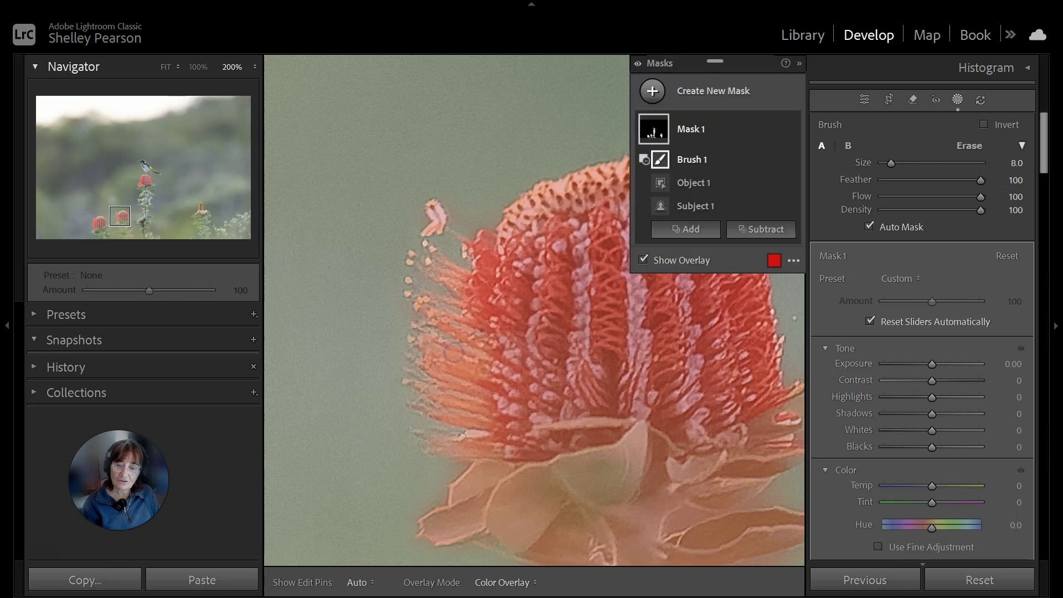
{"action": "key", "text": "h"}
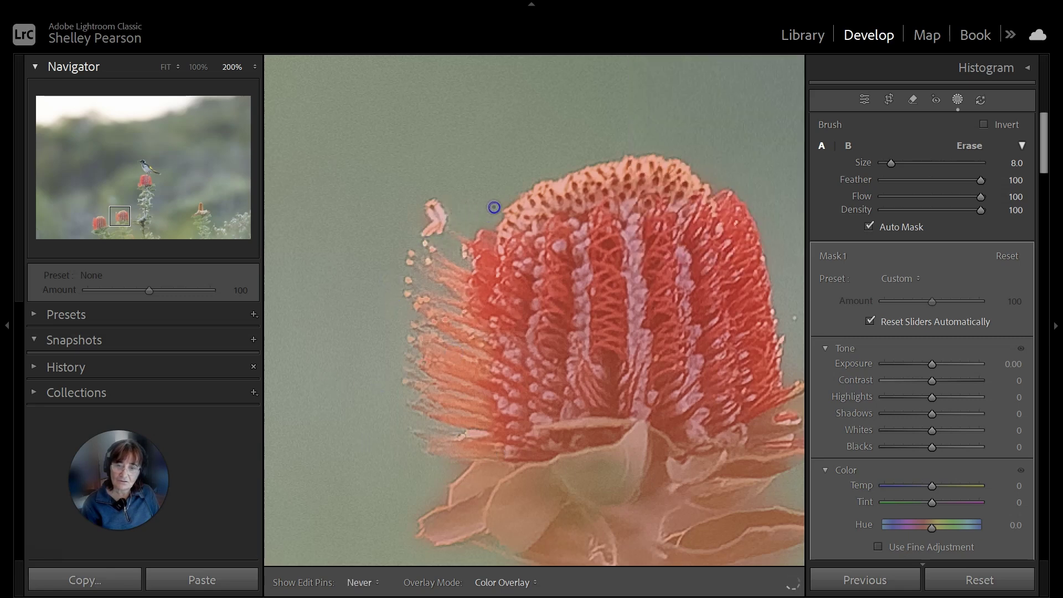
{"action": "key", "text": "h"}
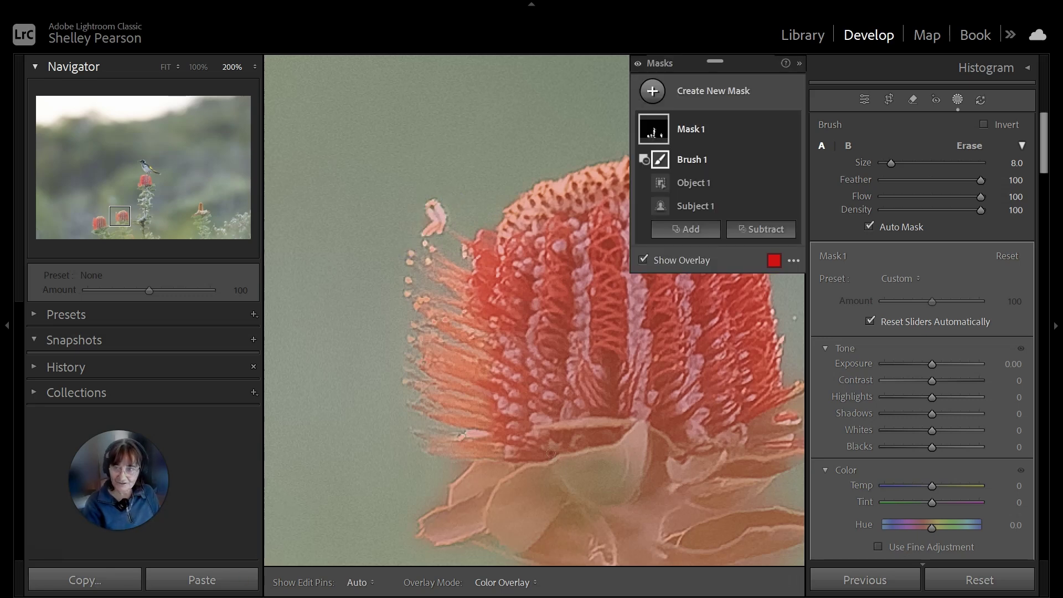
{"action": "left_click_drag", "start_coordinate": [581, 527], "coordinate": [842, 404]}
{"action": "left_click_drag", "start_coordinate": [583, 327], "coordinate": [739, 528]}
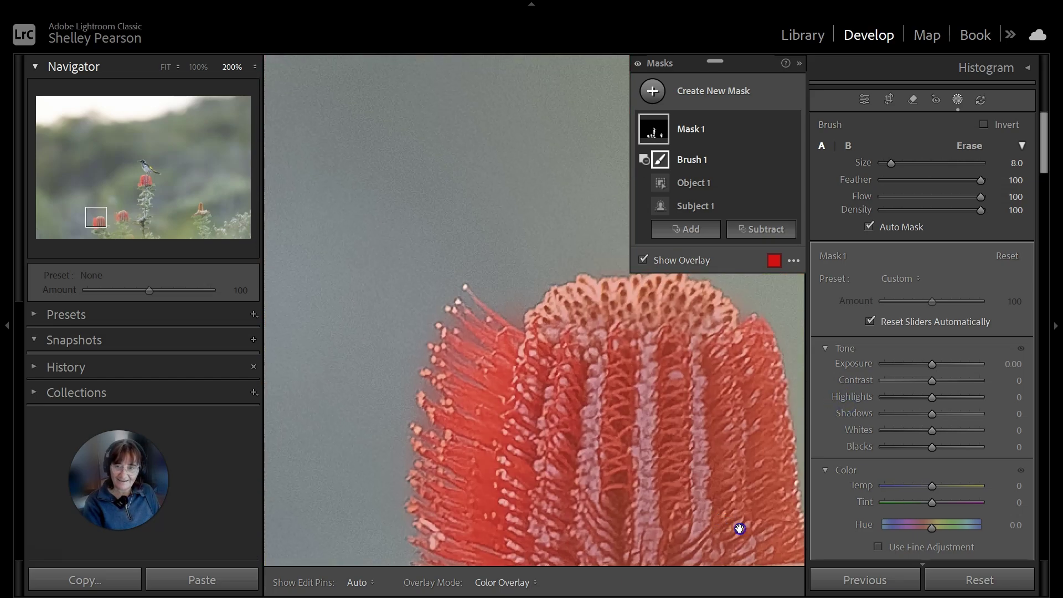
{"action": "left_click_drag", "start_coordinate": [498, 430], "coordinate": [620, 336]}
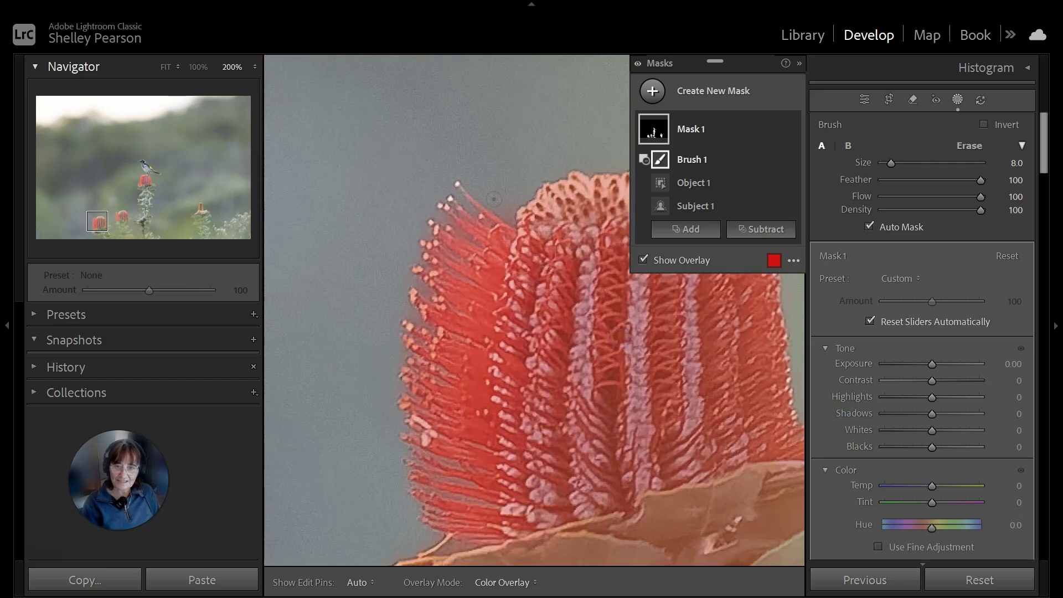
{"action": "key", "text": "h"}
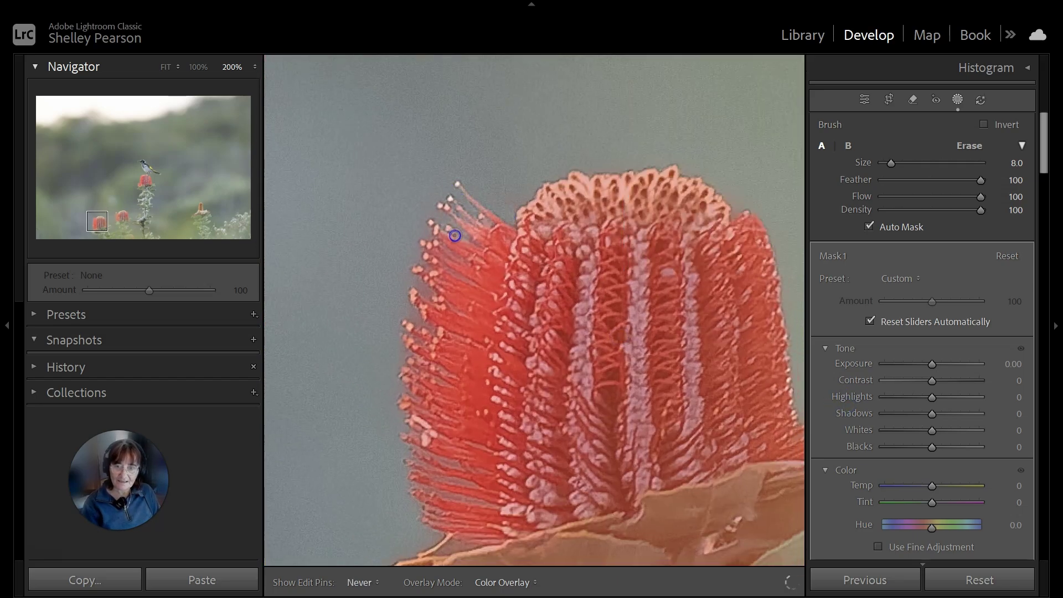
{"action": "mouse_move", "coordinate": [455, 235]}
{"action": "left_mouse_down"}
{"action": "mouse_move", "coordinate": [480, 252]}
{"action": "mouse_move", "coordinate": [441, 241]}
{"action": "mouse_move", "coordinate": [471, 271]}
{"action": "mouse_move", "coordinate": [437, 260]}
{"action": "mouse_move", "coordinate": [448, 297]}
{"action": "mouse_move", "coordinate": [418, 303]}
{"action": "mouse_move", "coordinate": [450, 346]}
{"action": "mouse_move", "coordinate": [412, 365]}
{"action": "mouse_move", "coordinate": [450, 394]}
{"action": "mouse_move", "coordinate": [433, 424]}
{"action": "mouse_move", "coordinate": [400, 443]}
{"action": "mouse_move", "coordinate": [456, 480]}
{"action": "mouse_move", "coordinate": [411, 479]}
{"action": "mouse_move", "coordinate": [462, 499]}
{"action": "mouse_move", "coordinate": [428, 498]}
{"action": "mouse_move", "coordinate": [471, 520]}
{"action": "mouse_move", "coordinate": [425, 522]}
{"action": "mouse_move", "coordinate": [473, 536]}
{"action": "mouse_move", "coordinate": [441, 491]}
{"action": "mouse_move", "coordinate": [467, 487]}
{"action": "mouse_move", "coordinate": [414, 453]}
{"action": "mouse_move", "coordinate": [457, 478]}
{"action": "mouse_move", "coordinate": [424, 489]}
{"action": "left_mouse_up"}
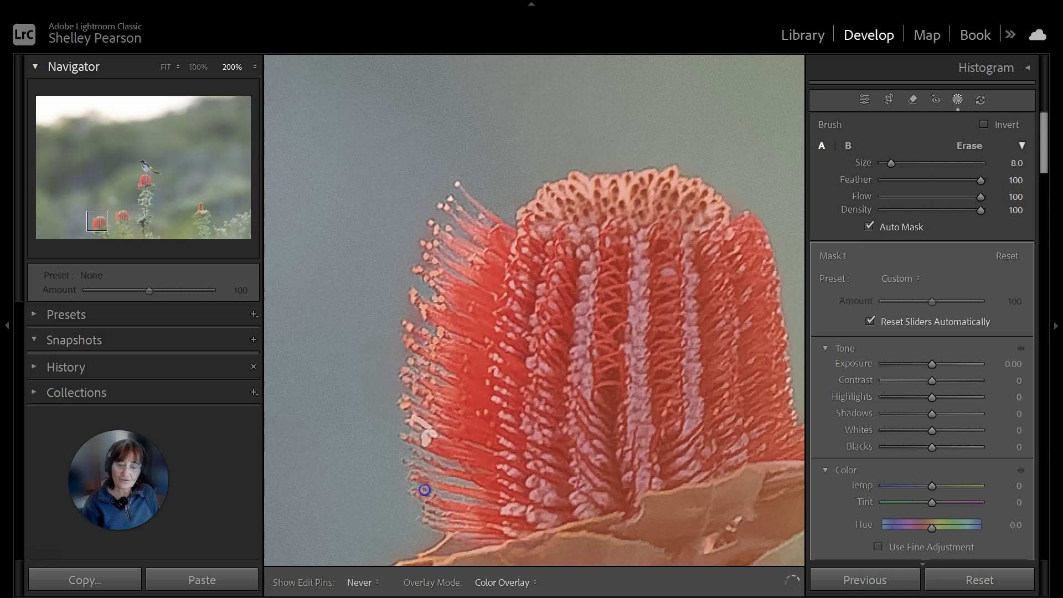
Pan down to the flower stem and erase mask from the gap between stem and leaf
{"action": "left_click_drag", "start_coordinate": [641, 495], "coordinate": [388, 332]}
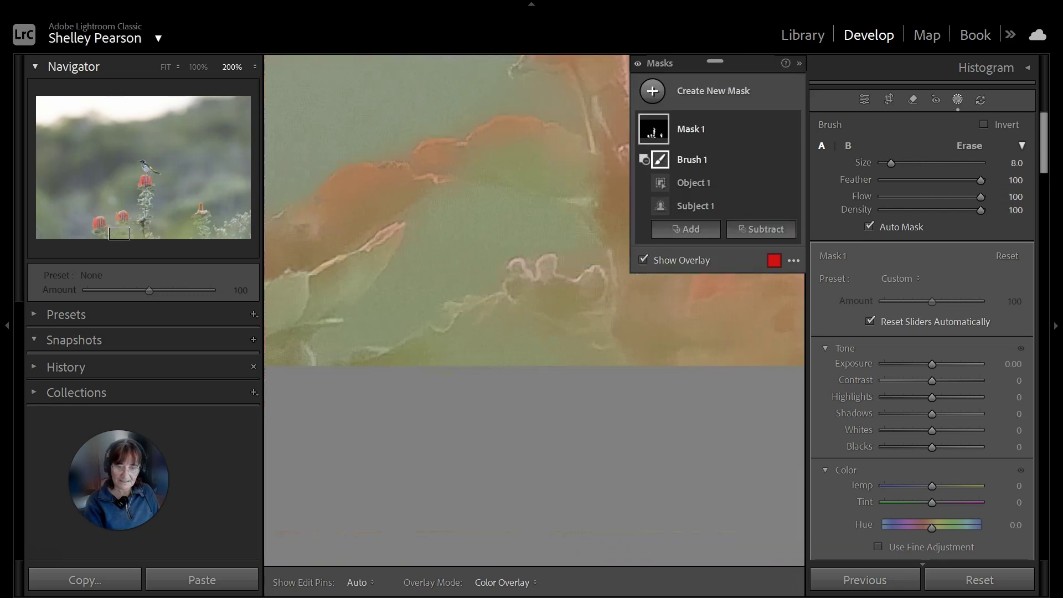
{"action": "left_click", "coordinate": [159, 181]}
{"action": "left_click_drag", "start_coordinate": [657, 448], "coordinate": [266, 517]}
{"action": "key", "text": "h"}
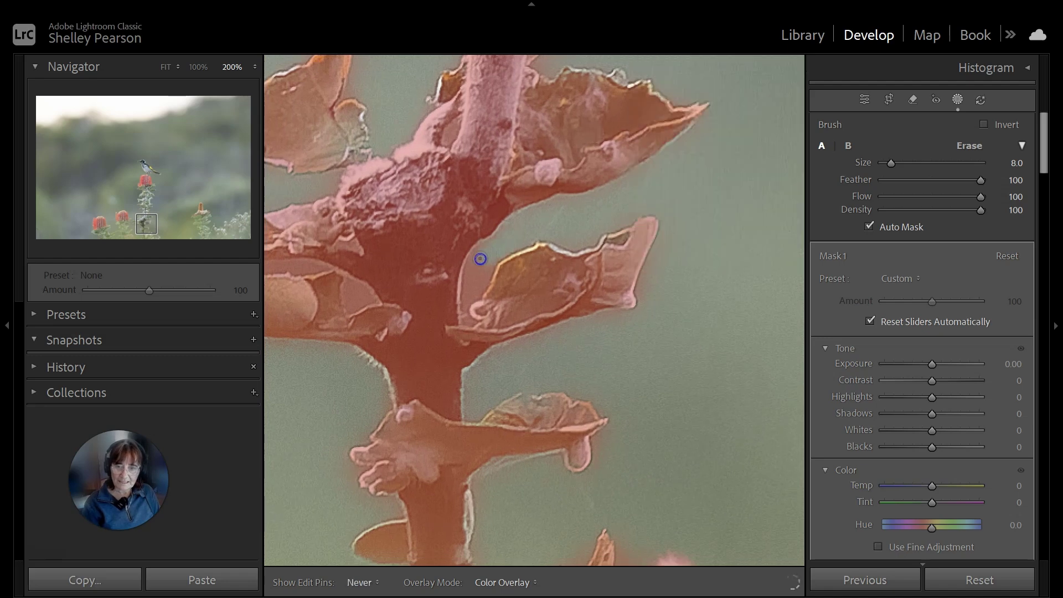
{"action": "left_click_drag", "start_coordinate": [480, 258], "coordinate": [470, 286]}
{"action": "key", "text": "h"}
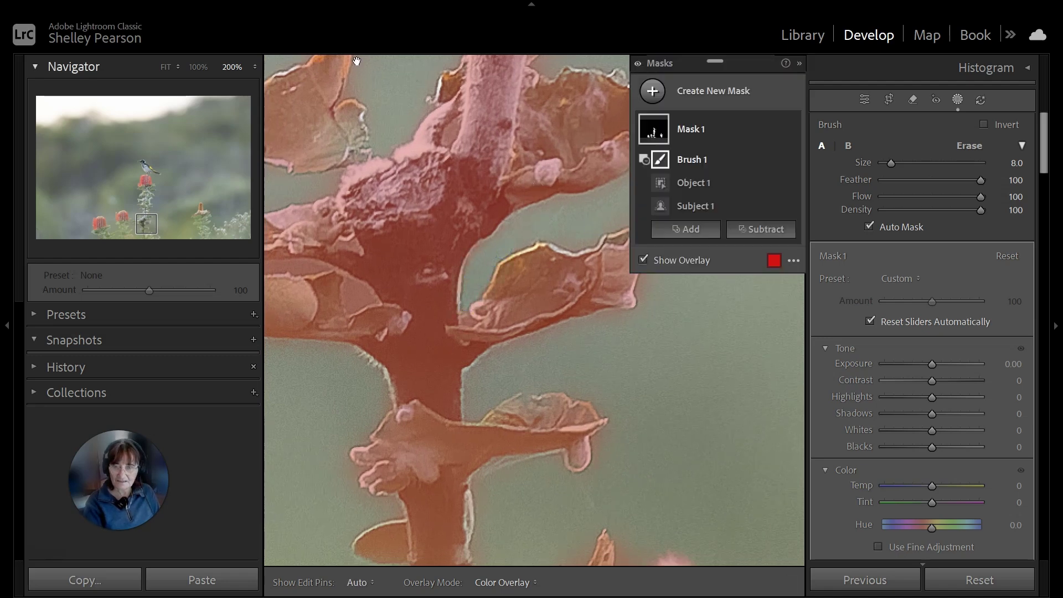
Check the upper stem leaves for remaining spill, toggling the mask overlay
{"action": "left_click_drag", "start_coordinate": [362, 72], "coordinate": [401, 336]}
{"action": "key", "text": "h"}
{"action": "key", "text": "h"}
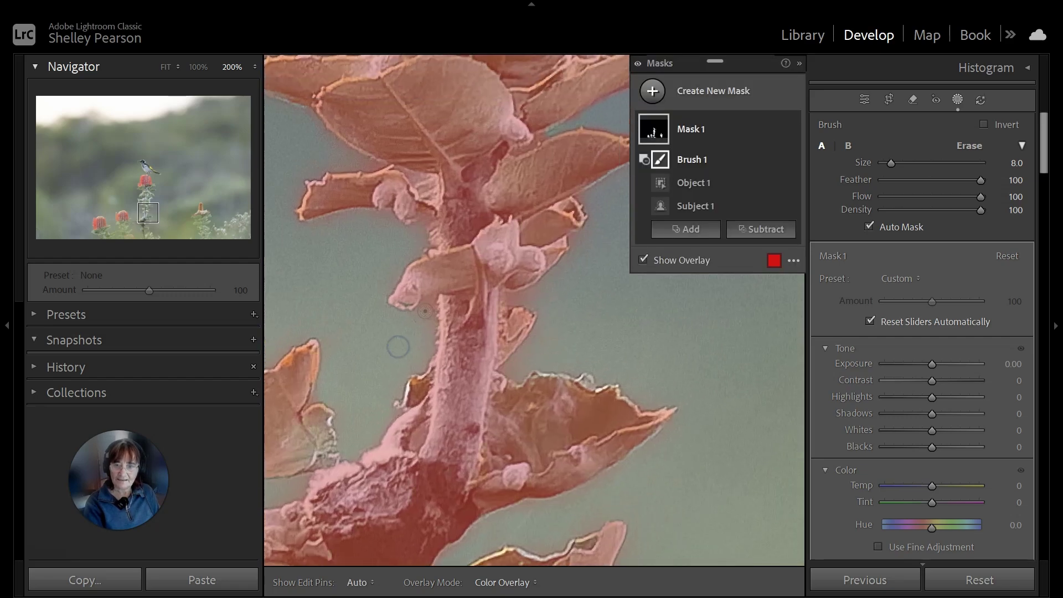
{"action": "left_click_drag", "start_coordinate": [343, 214], "coordinate": [442, 416]}
{"action": "key", "text": "h"}
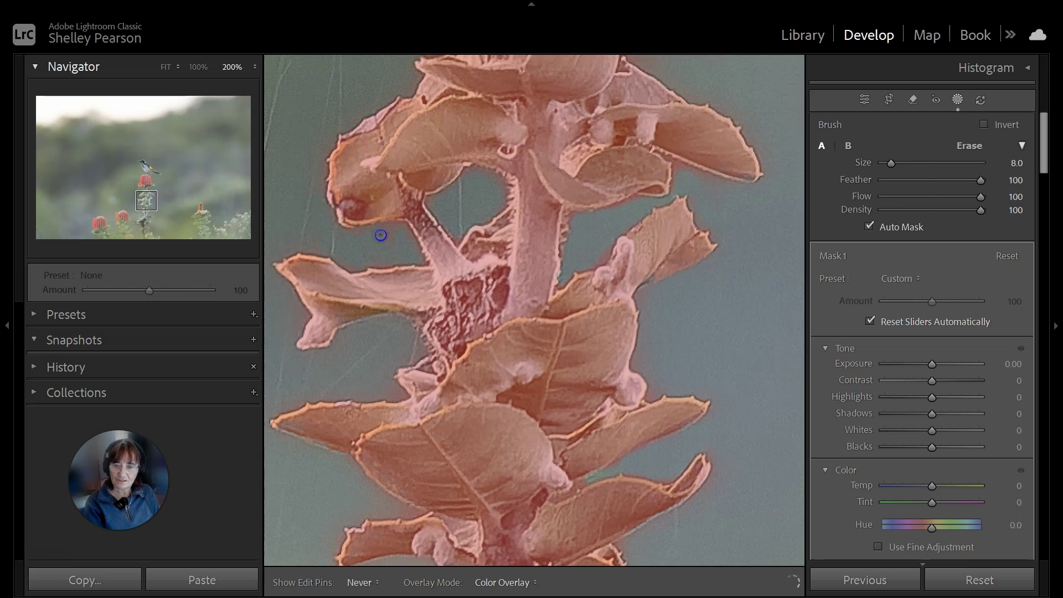
{"action": "key", "text": "h"}
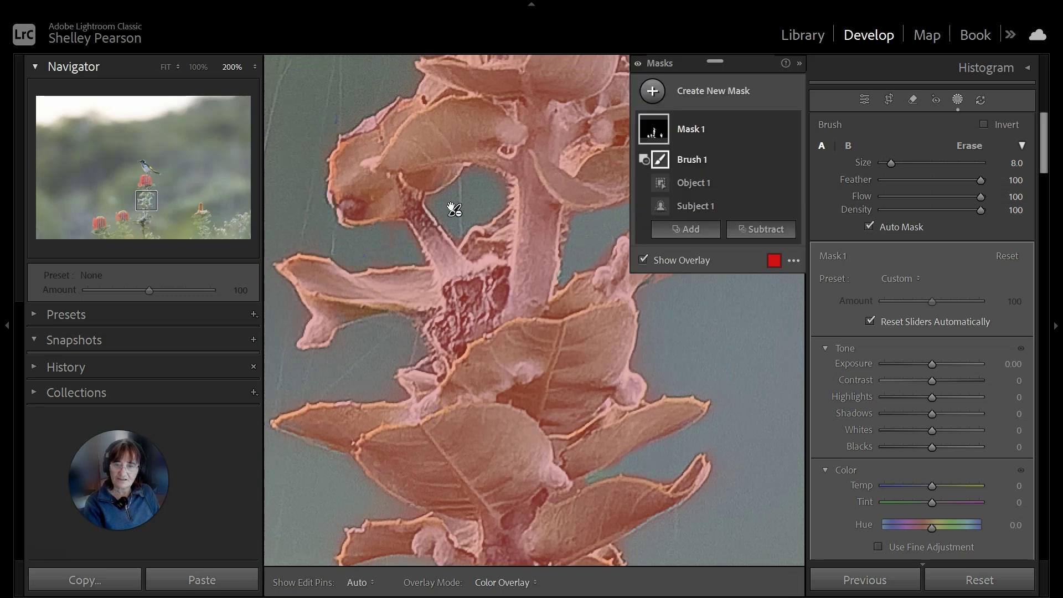
{"action": "key", "text": "h"}
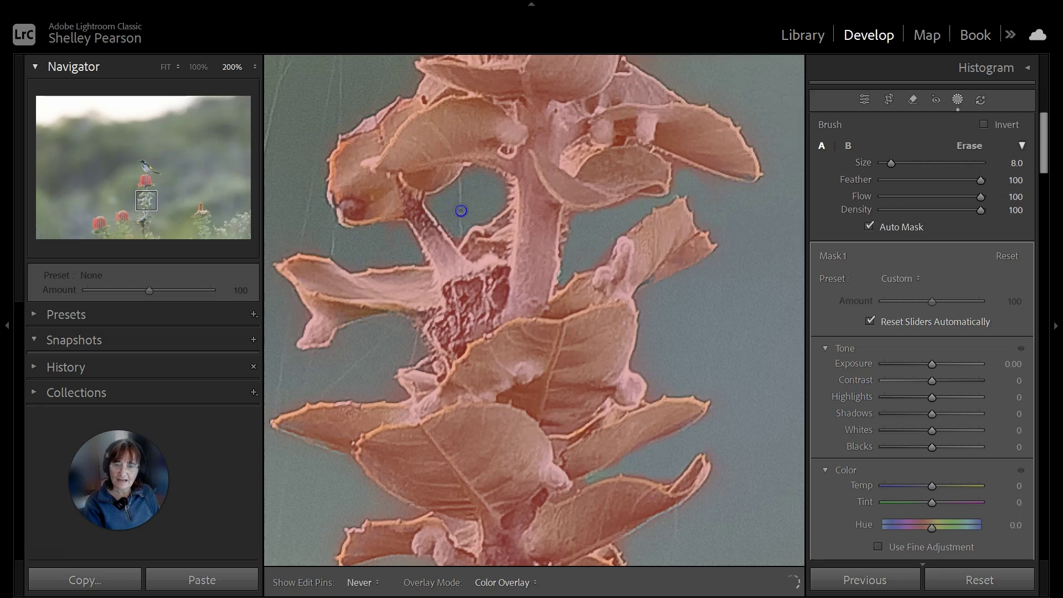
{"action": "key", "text": "h"}
Check the mask edges around the flower head and bird, then fit the photo in view
{"action": "mouse_move", "coordinate": [458, 211]}
{"action": "left_mouse_down"}
{"action": "mouse_move", "coordinate": [439, 360]}
{"action": "mouse_move", "coordinate": [403, 434]}
{"action": "mouse_move", "coordinate": [430, 508]}
{"action": "mouse_move", "coordinate": [426, 532]}
{"action": "left_mouse_up"}
{"action": "mouse_move", "coordinate": [420, 166]}
{"action": "left_mouse_down"}
{"action": "mouse_move", "coordinate": [421, 387]}
{"action": "mouse_move", "coordinate": [420, 332]}
{"action": "left_mouse_up"}
{"action": "key", "text": "F6"}
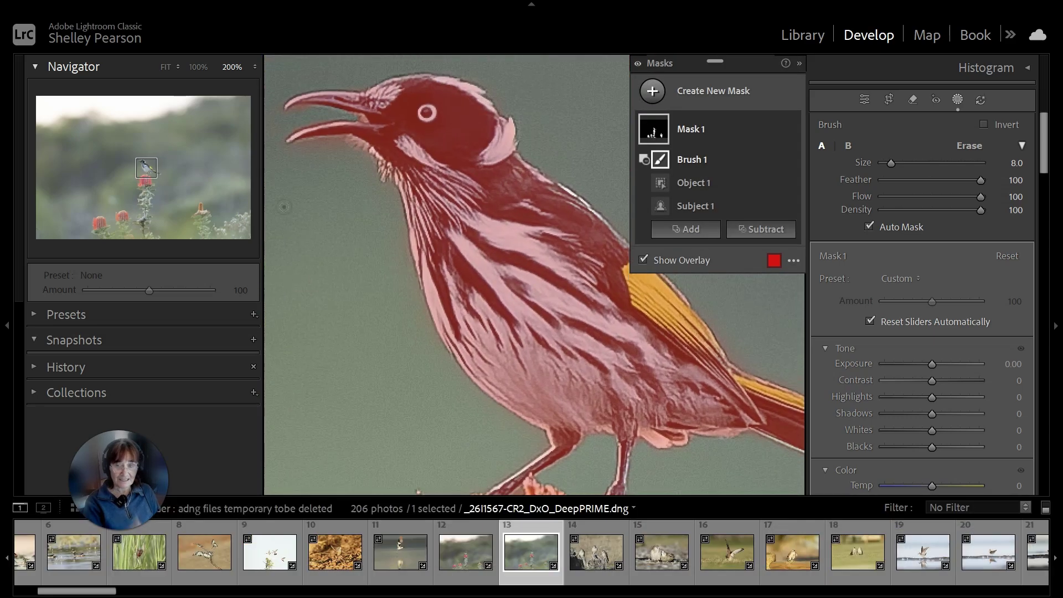
{"action": "key", "text": "F6"}
{"action": "key", "text": "h"}
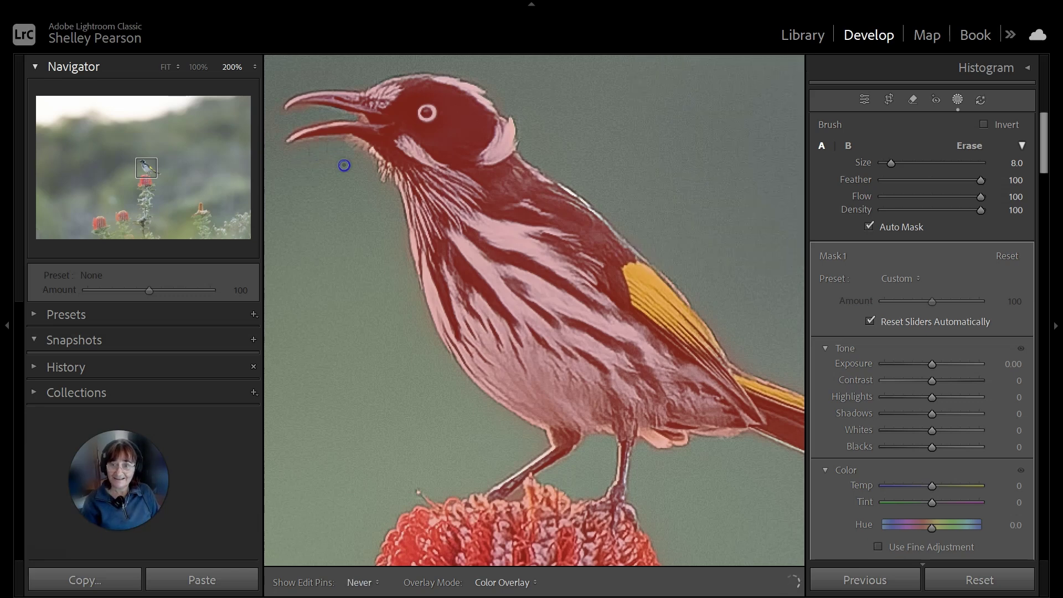
{"action": "key", "text": "h"}
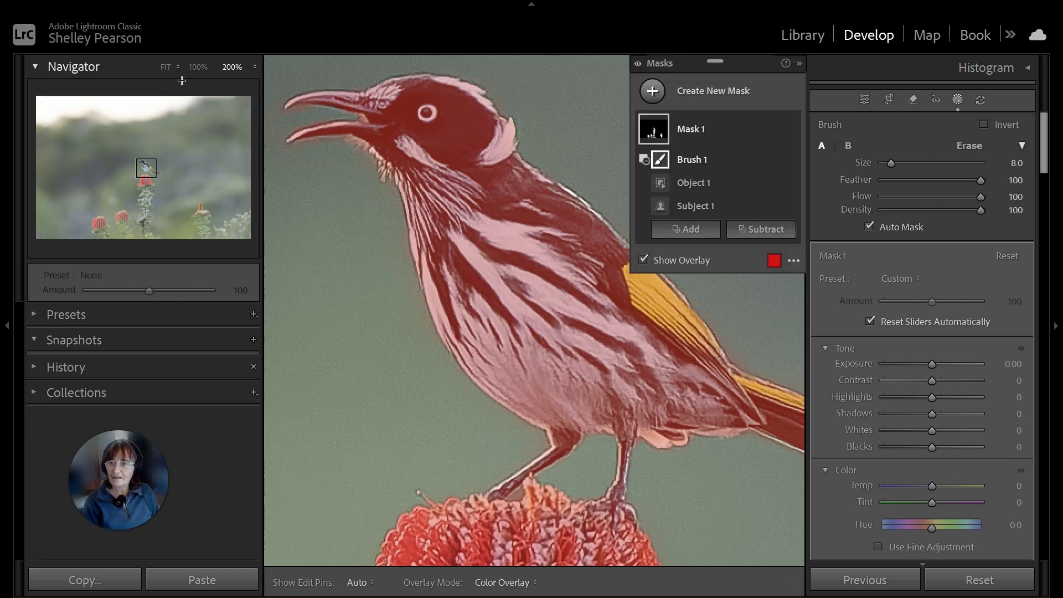
{"action": "left_click", "coordinate": [166, 67]}
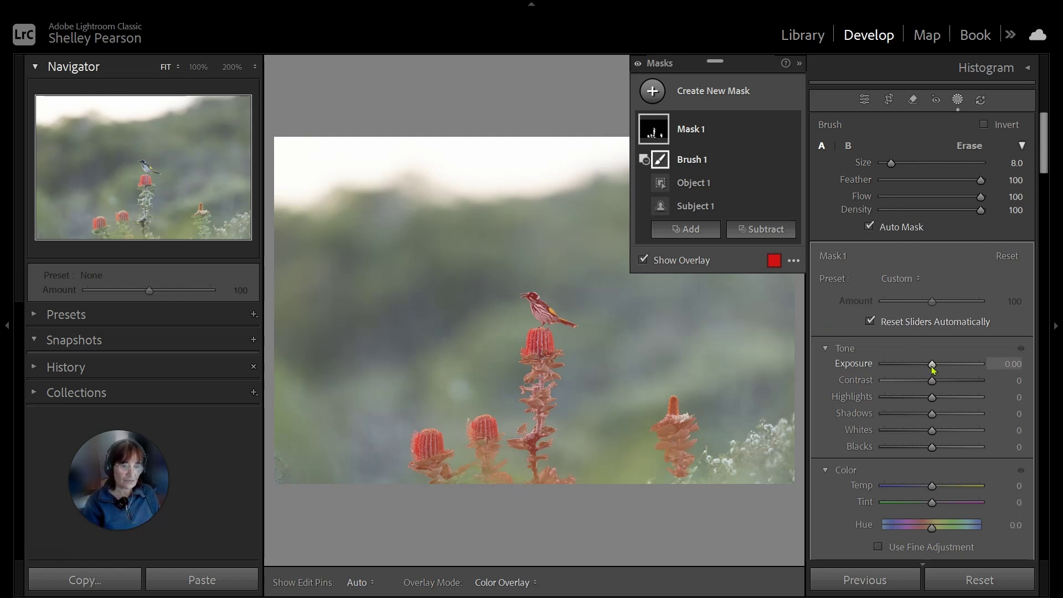
Set Mask 1's Tone sliders to Exposure 0.05 and Contrast 30
{"action": "left_click_drag", "start_coordinate": [932, 370], "coordinate": [933, 369]}
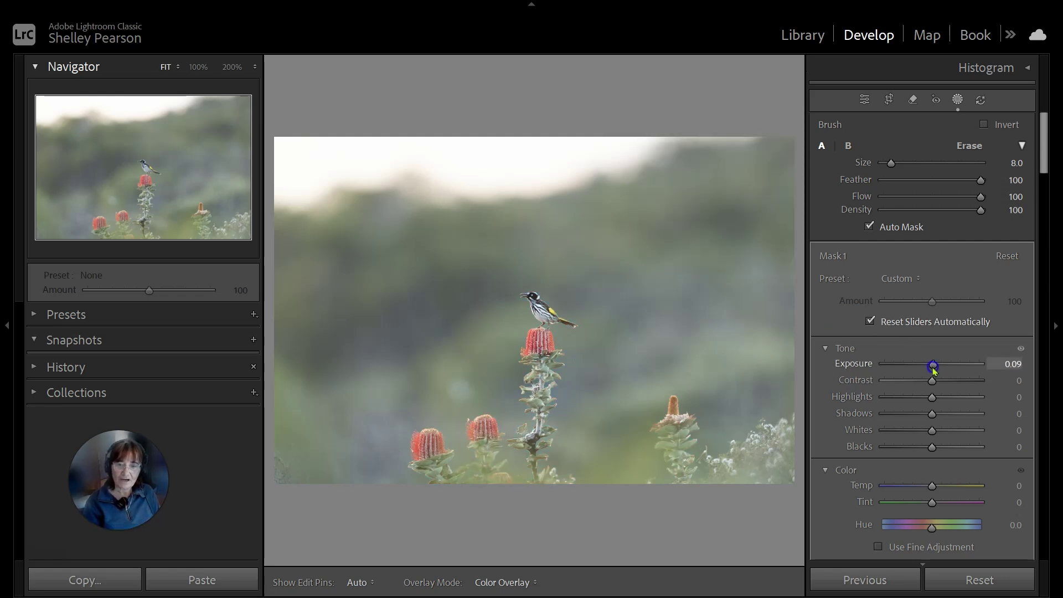
{"action": "mouse_move", "coordinate": [933, 370]}
{"action": "left_mouse_down"}
{"action": "mouse_move", "coordinate": [945, 381]}
{"action": "mouse_move", "coordinate": [934, 367]}
{"action": "left_mouse_up"}
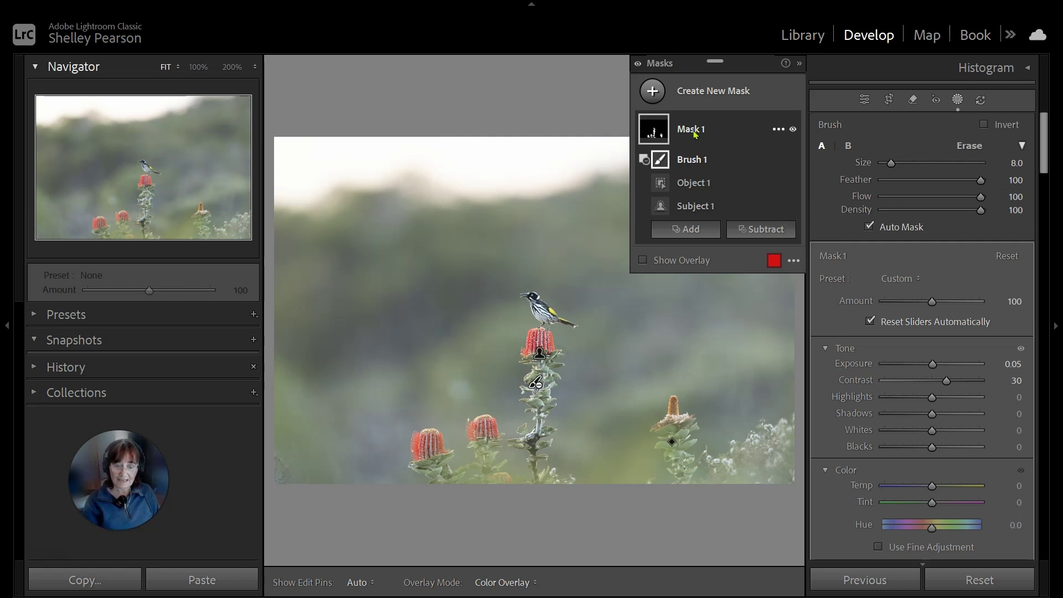
Create Mask 1 Inverted from Mask 1's options menu to cover the background
{"action": "left_click", "coordinate": [777, 130]}
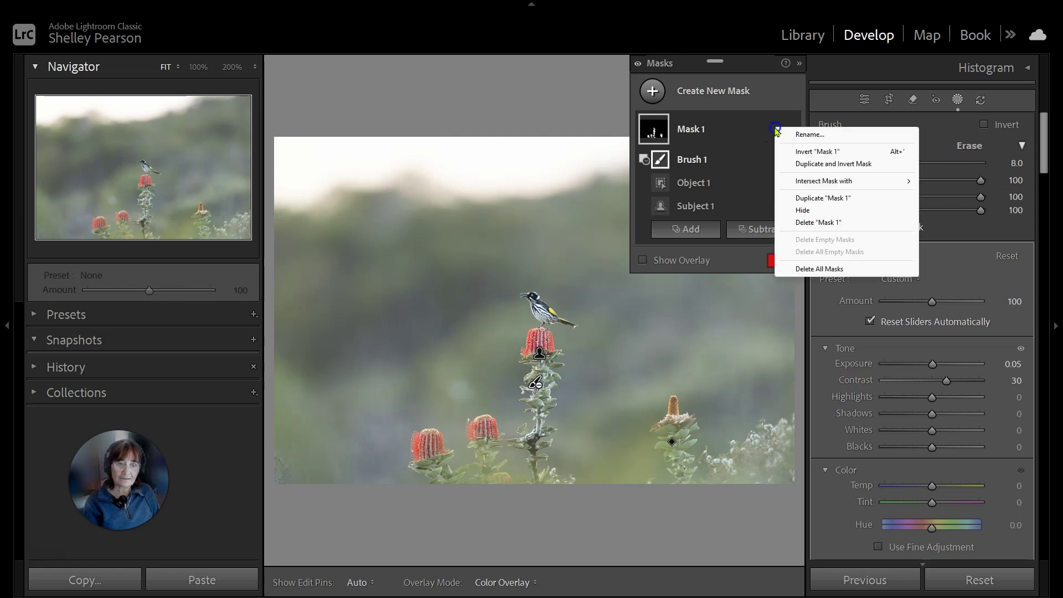
{"action": "left_click", "coordinate": [823, 166]}
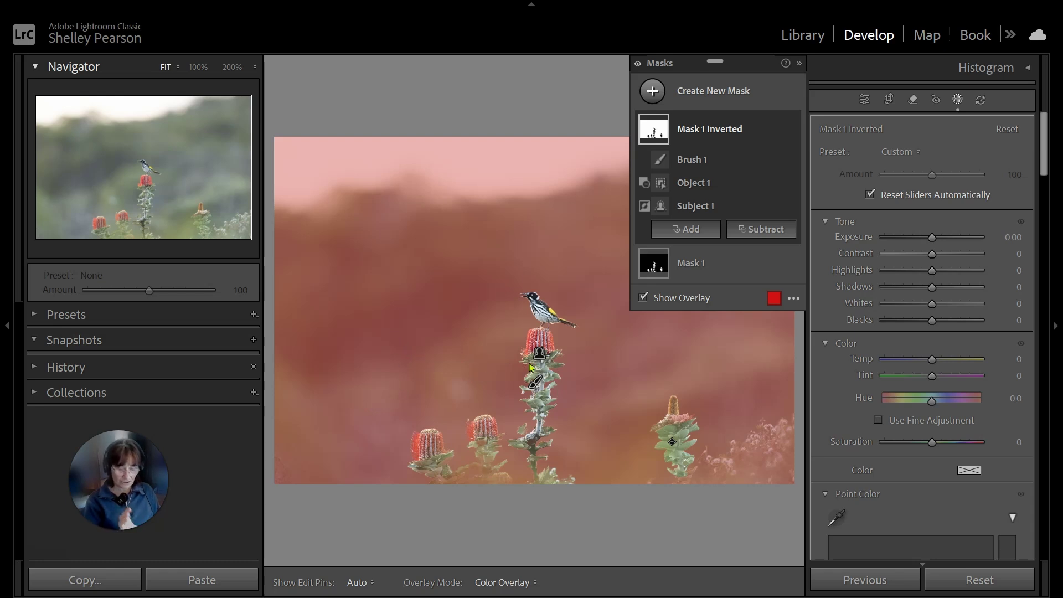
Raise Mask 1 Inverted's Exposure to 0.56, then view the bird at 100% zoom
{"action": "left_click", "coordinate": [932, 237]}
{"action": "left_click_drag", "start_coordinate": [933, 240], "coordinate": [938, 240]}
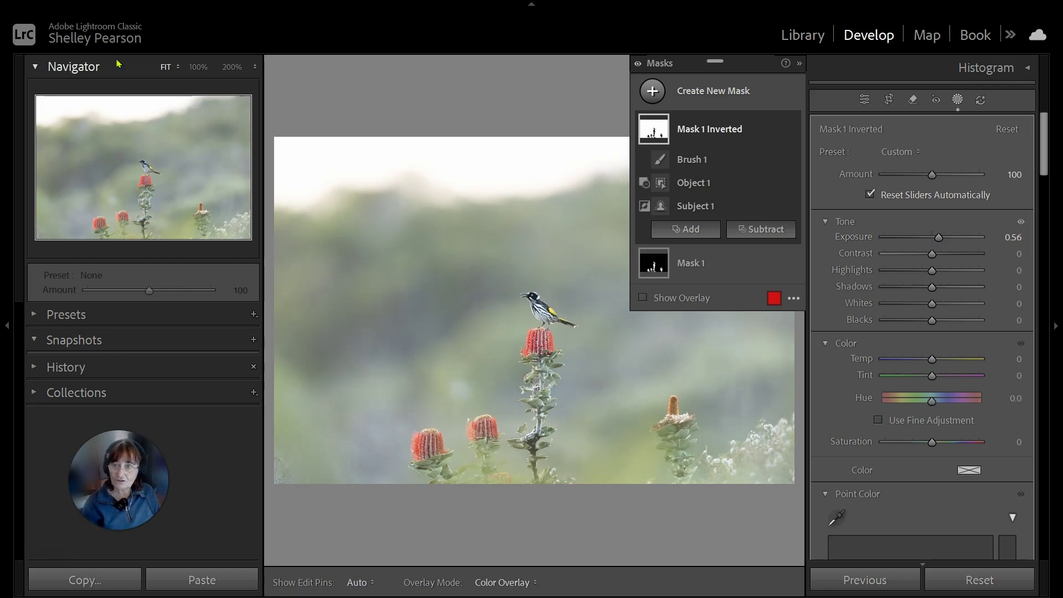
{"action": "left_click", "coordinate": [198, 67]}
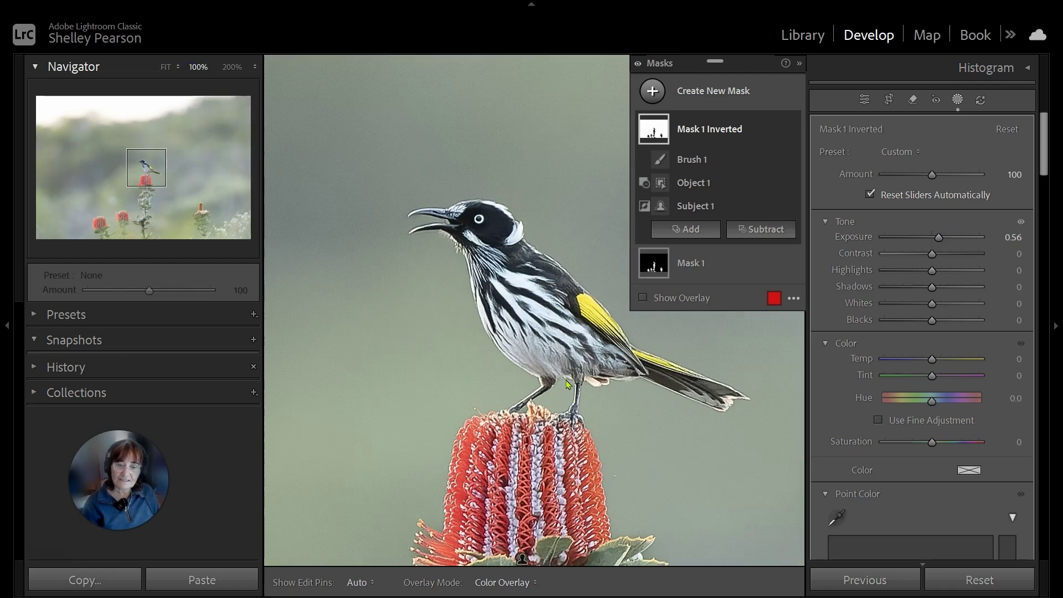